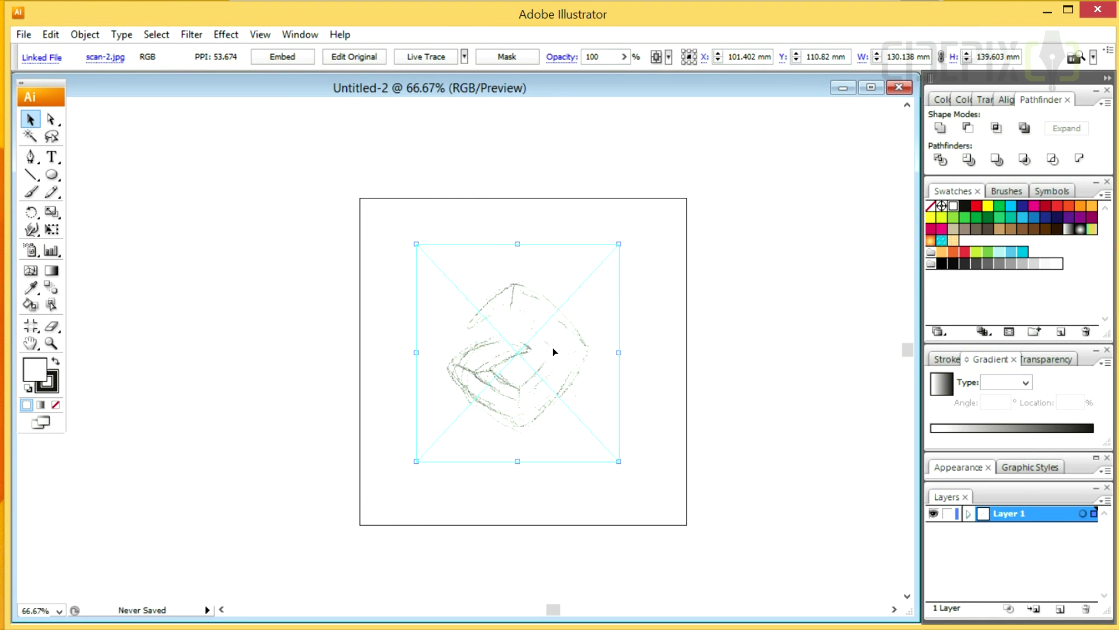
- Lock Layer 1 holding the scanned sketch and add a new layer above it
left_click(949, 515)
left_click(1058, 610)
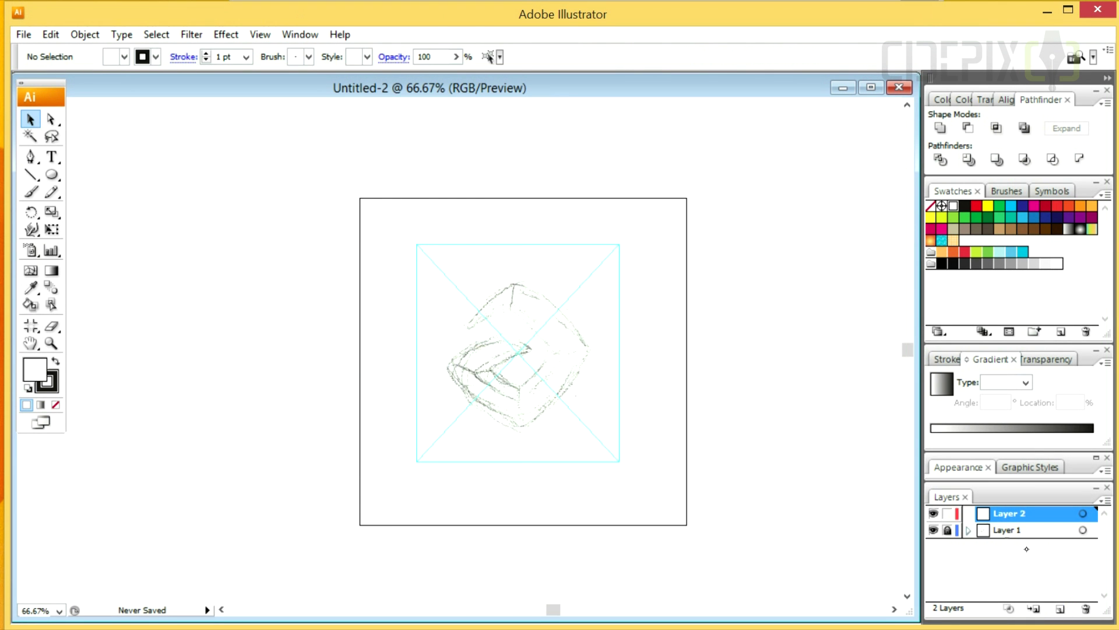
- Using the Pen tool with no fill and a 1 pt black stroke, trace the sketch's upper-left outer curve from its pointed tip to the top corner
left_click(575, 375)
left_click(440, 382)
key("p")
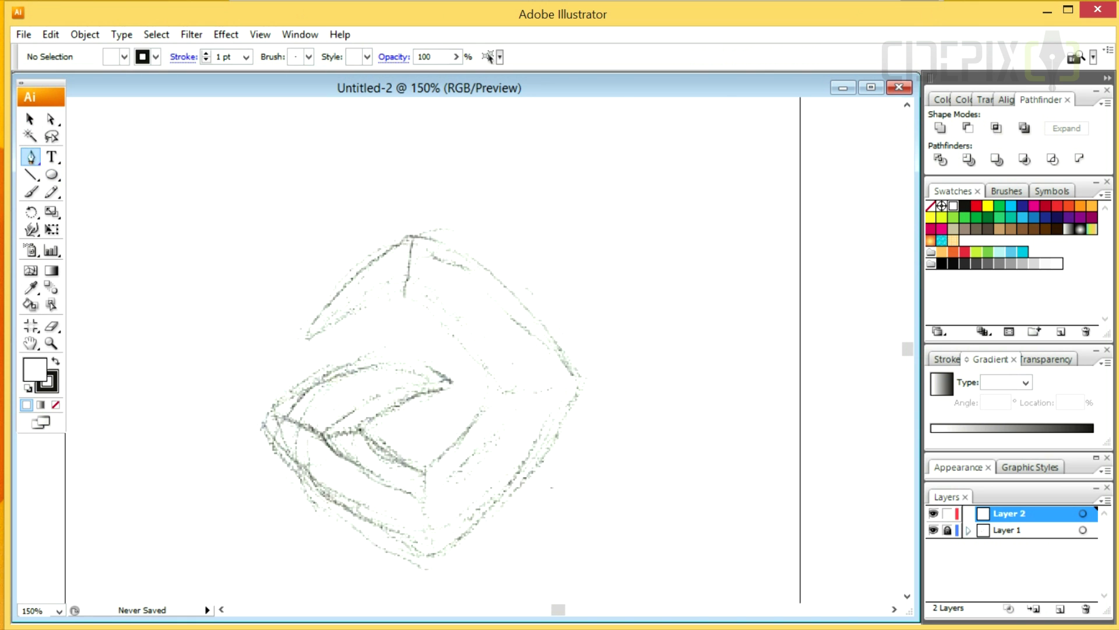
key("slash")
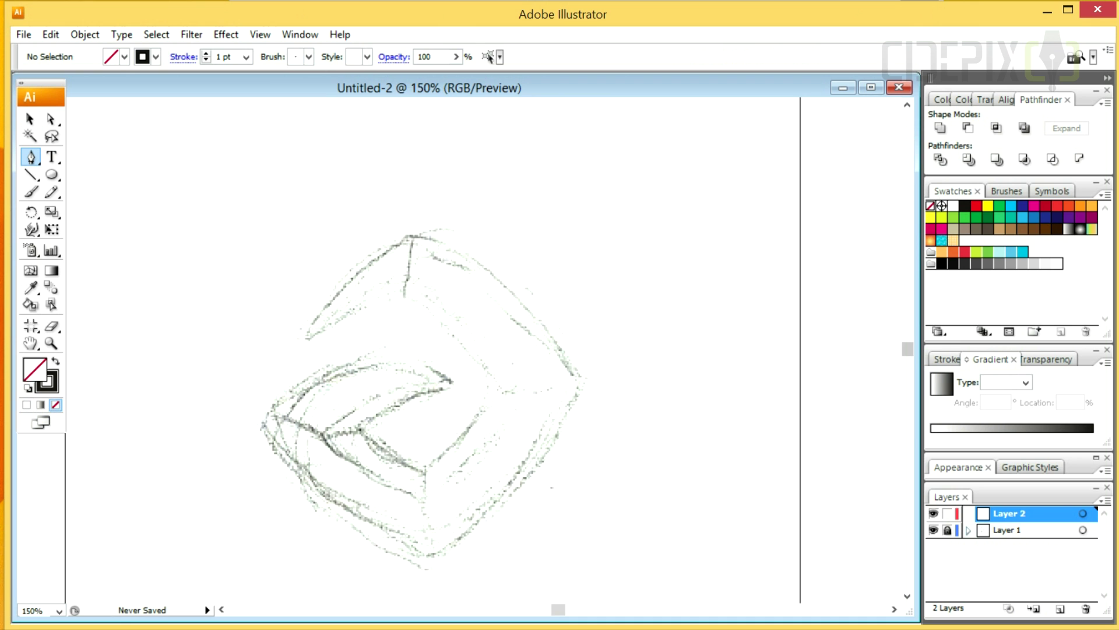
key("x")
left_click(315, 318, "ctrl")
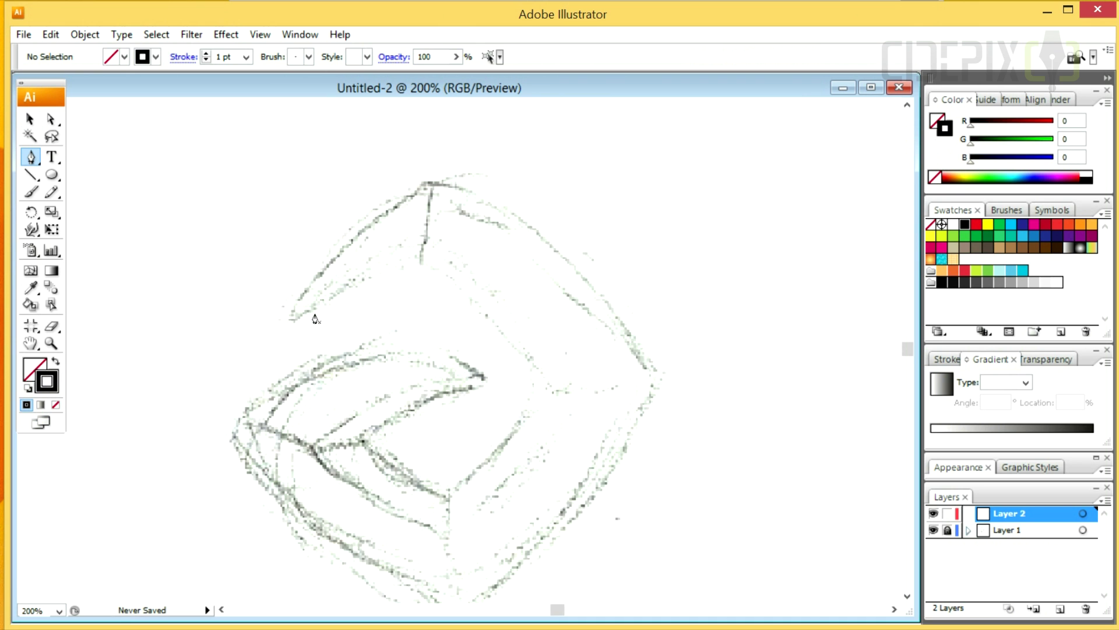
left_click(288, 323)
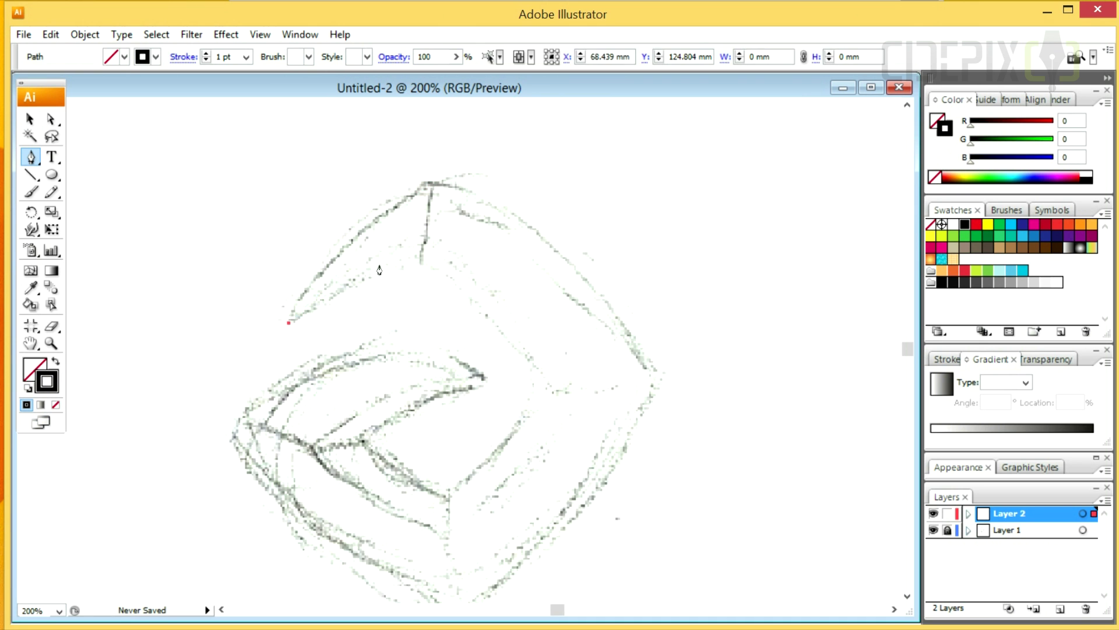
left_click_drag(411, 313, 392, 372)
mouse_move(450, 216)
left_mouse_down()
mouse_move(559, 164)
mouse_move(520, 180)
mouse_move(530, 193)
mouse_move(512, 200)
left_mouse_up()
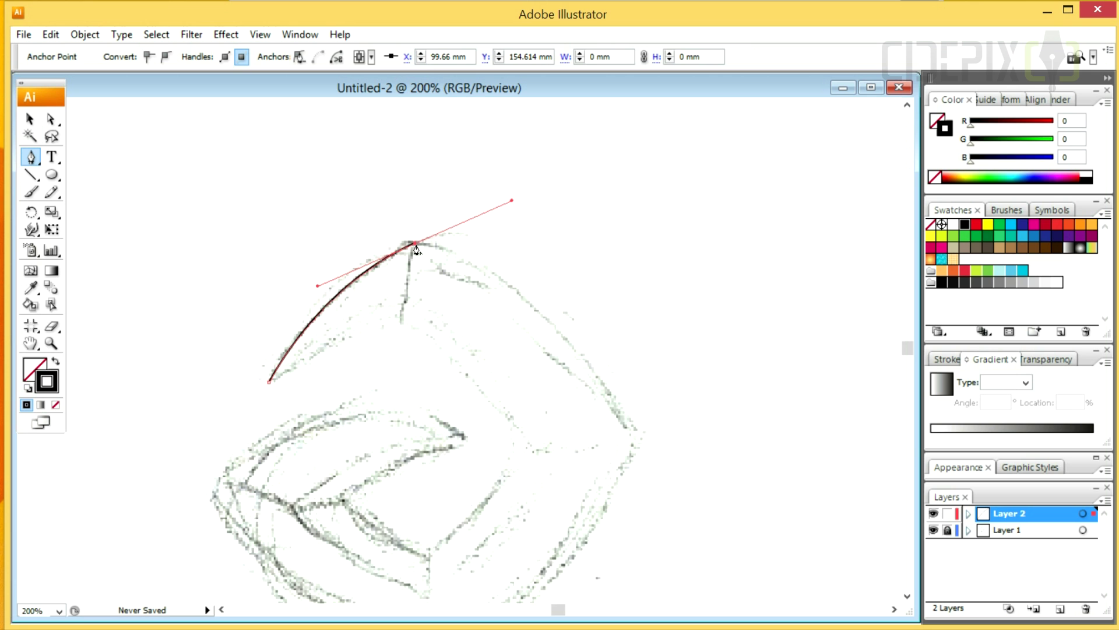
- Continue the outer outline with curves from the top corner through the right and bottom corners to the far-left corner
scroll(627, 405, "down", 2)
key("ctrl+minus")
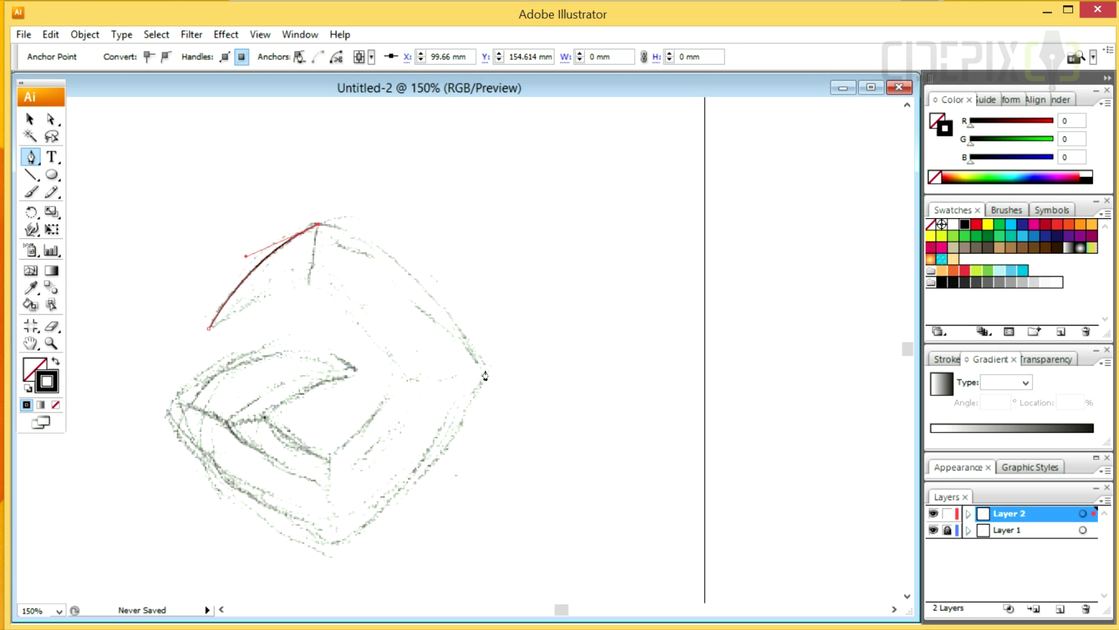
mouse_move(484, 376)
left_mouse_down()
mouse_move(542, 490)
mouse_move(548, 506)
mouse_move(538, 506)
mouse_move(552, 511)
left_mouse_up()
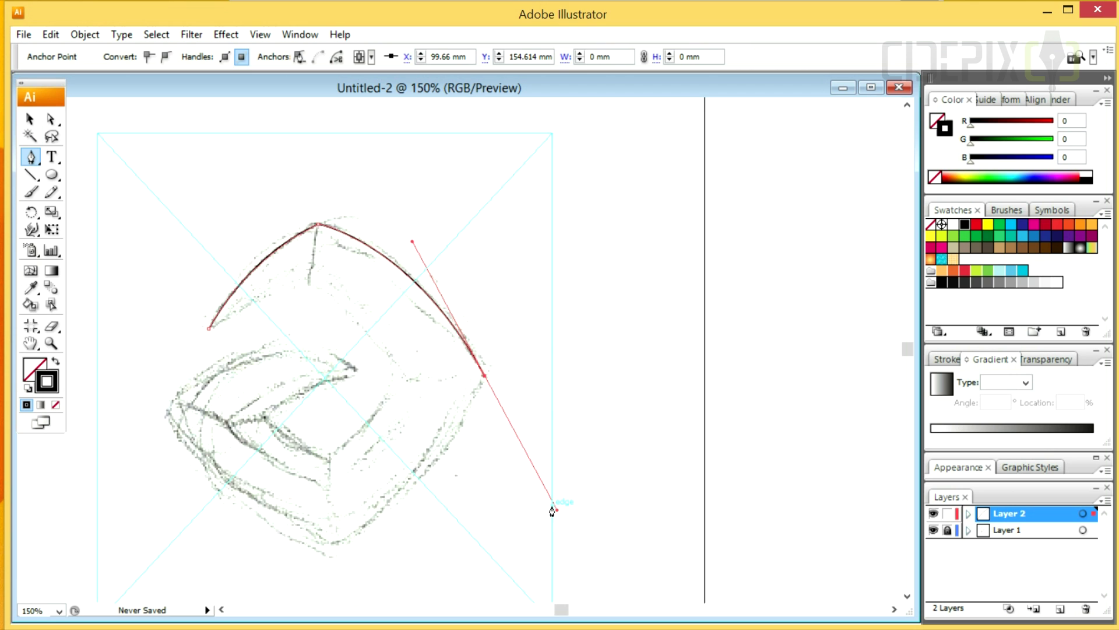
left_click(485, 377)
left_click_drag(491, 438, 577, 383)
key("ctrl+0")
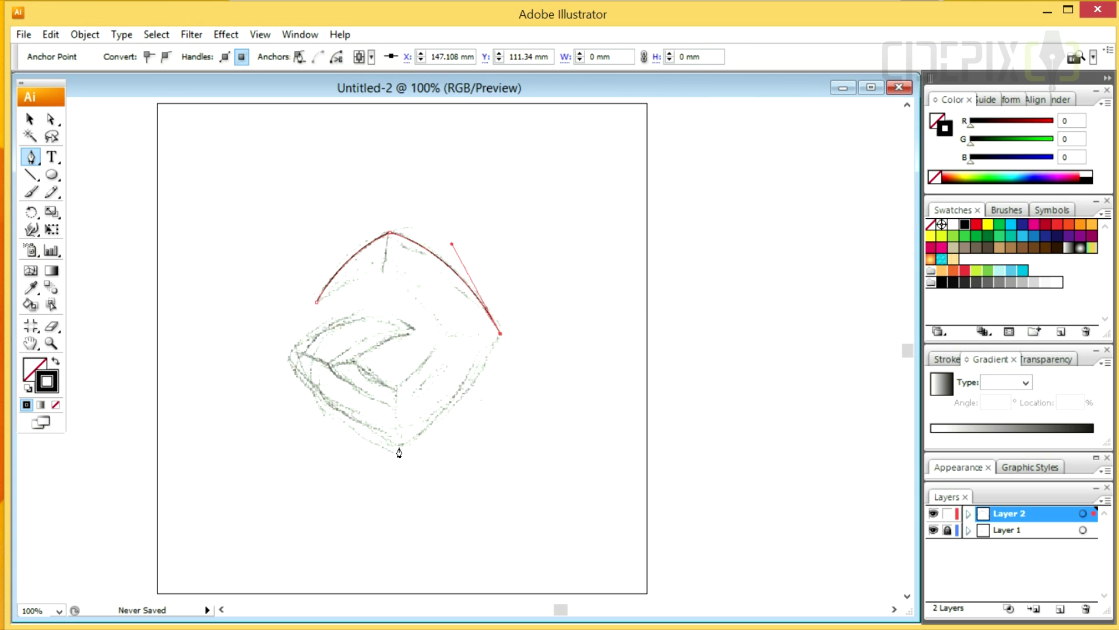
left_click_drag(335, 471, 315, 497)
left_click(400, 449)
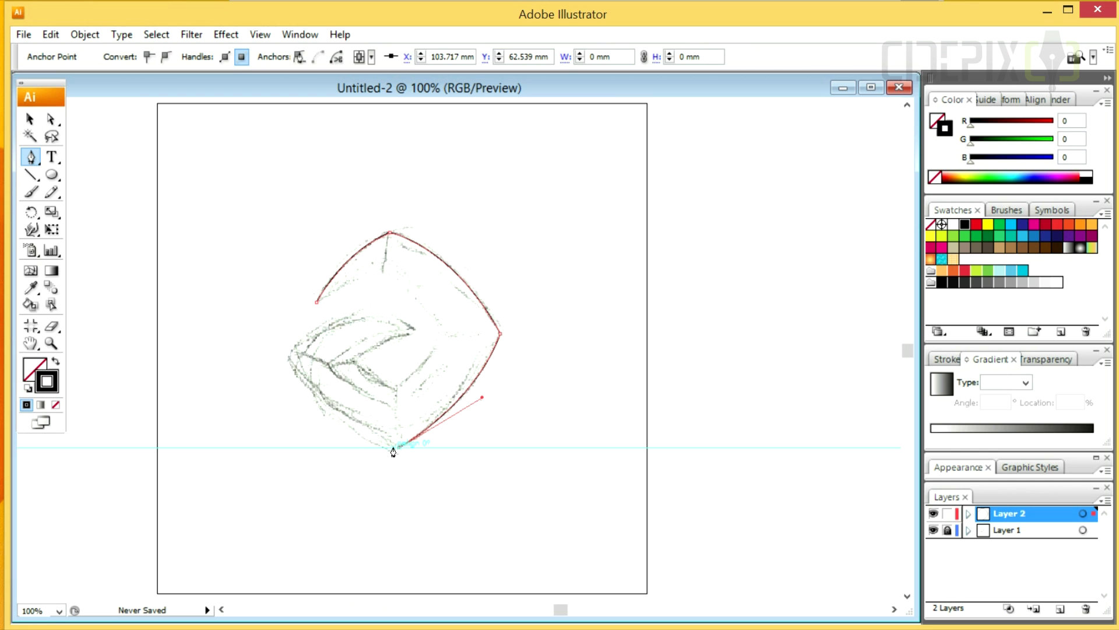
mouse_move(289, 351)
left_mouse_down()
mouse_move(241, 290)
mouse_move(251, 287)
left_mouse_up()
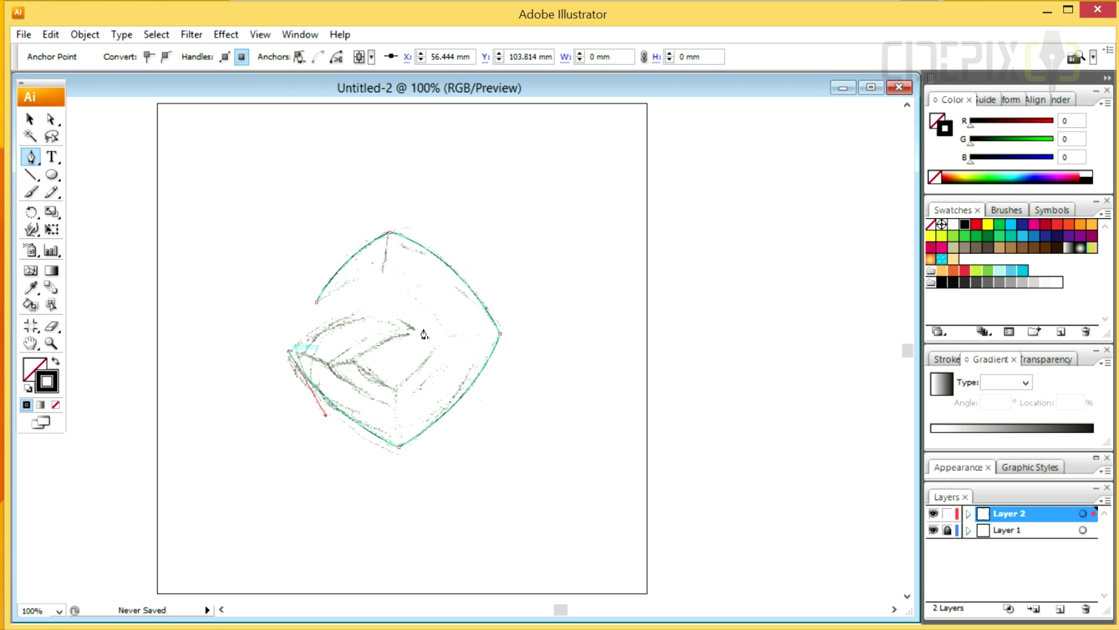
- Trace the curves from the far-left corner to the inner pointed tip, back to the inner notch, and down to the lower inner corner
left_click_drag(414, 328, 479, 357)
key("ctrl+plus")
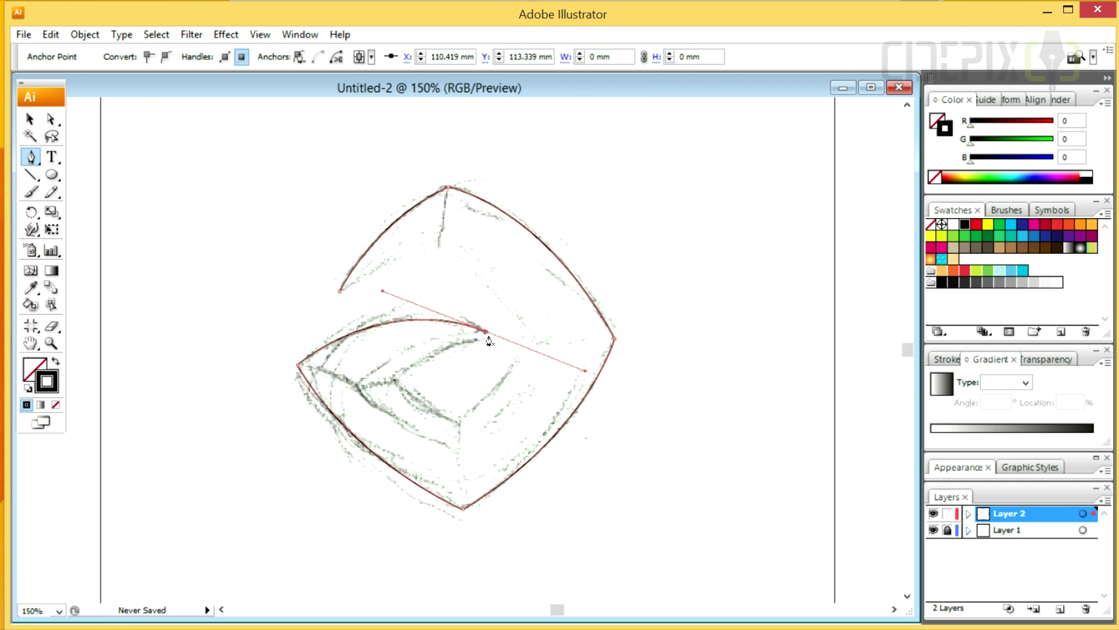
left_click(487, 336)
left_click_drag(424, 351, 366, 409)
left_click(396, 381)
left_click_drag(459, 421, 505, 433)
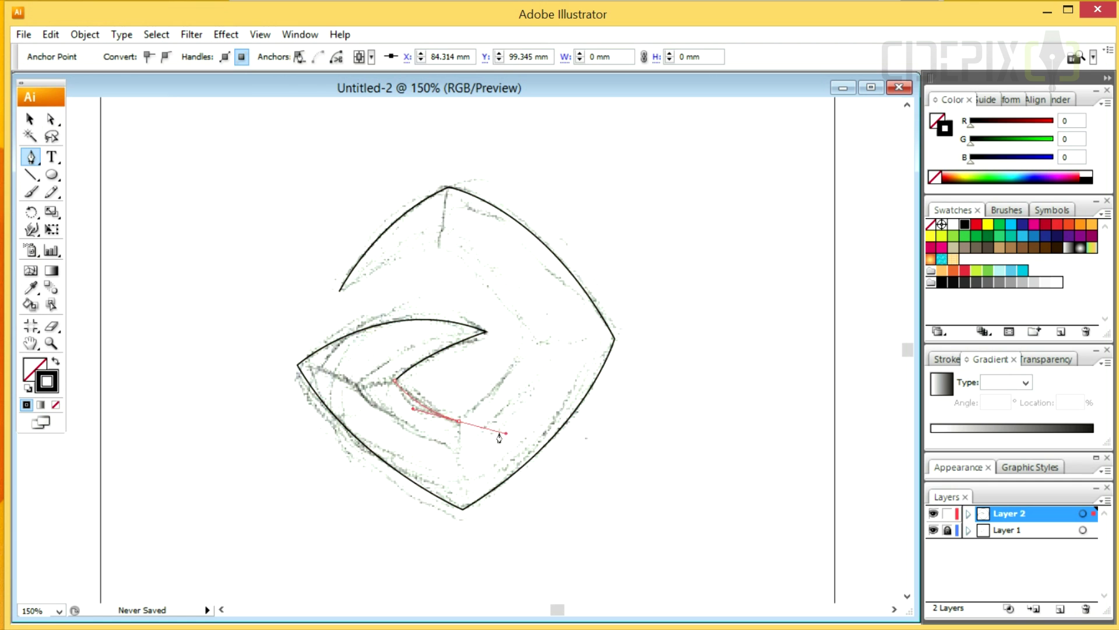
left_click(460, 421)
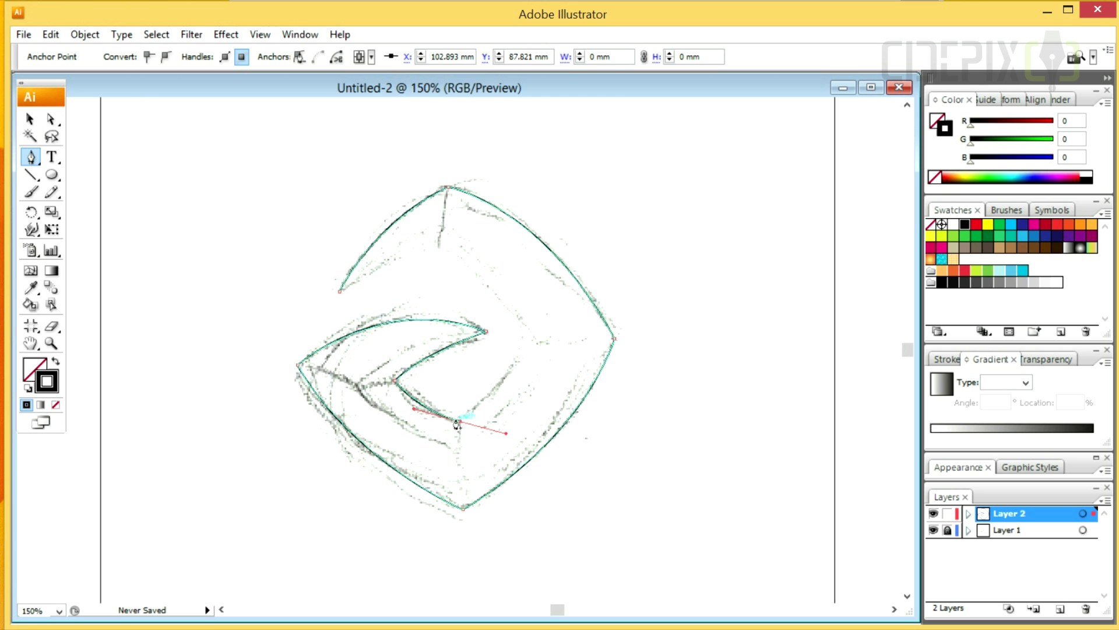
- Trace the remaining inner edge through the right and top inner corners and close the outline at its starting tip
left_click(537, 346)
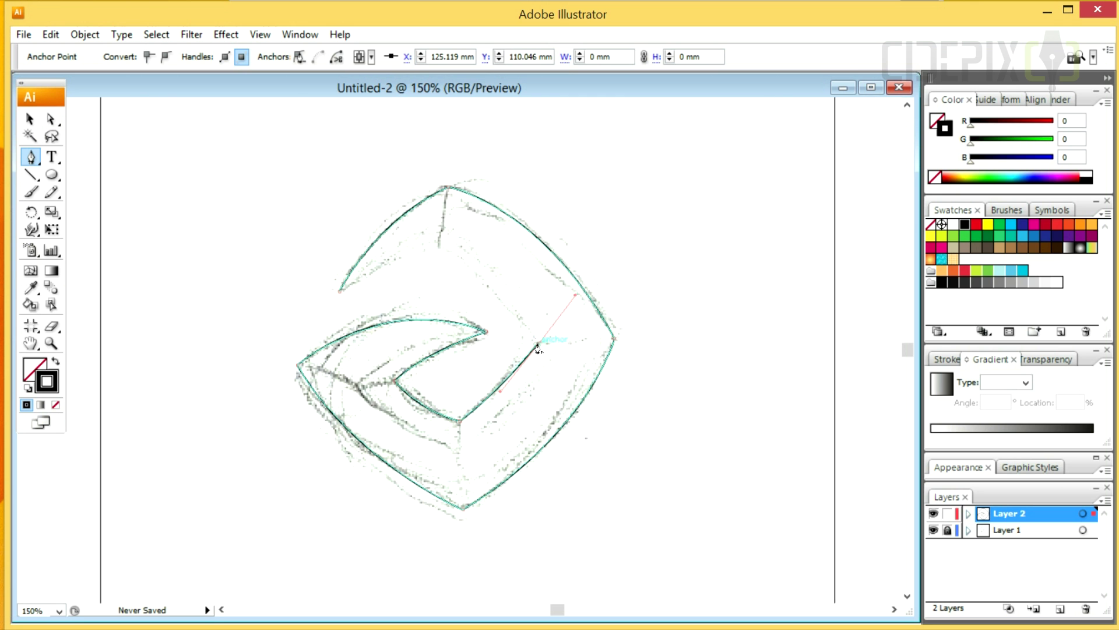
left_click_drag(438, 242, 370, 204)
left_click(339, 290)
left_click(280, 331, "ctrl")
- Draw an open ridge path between the outer and inner edges, from the upper-left tip around the shape to the inner pointed tip
key("ctrl+plus")
left_click(301, 299)
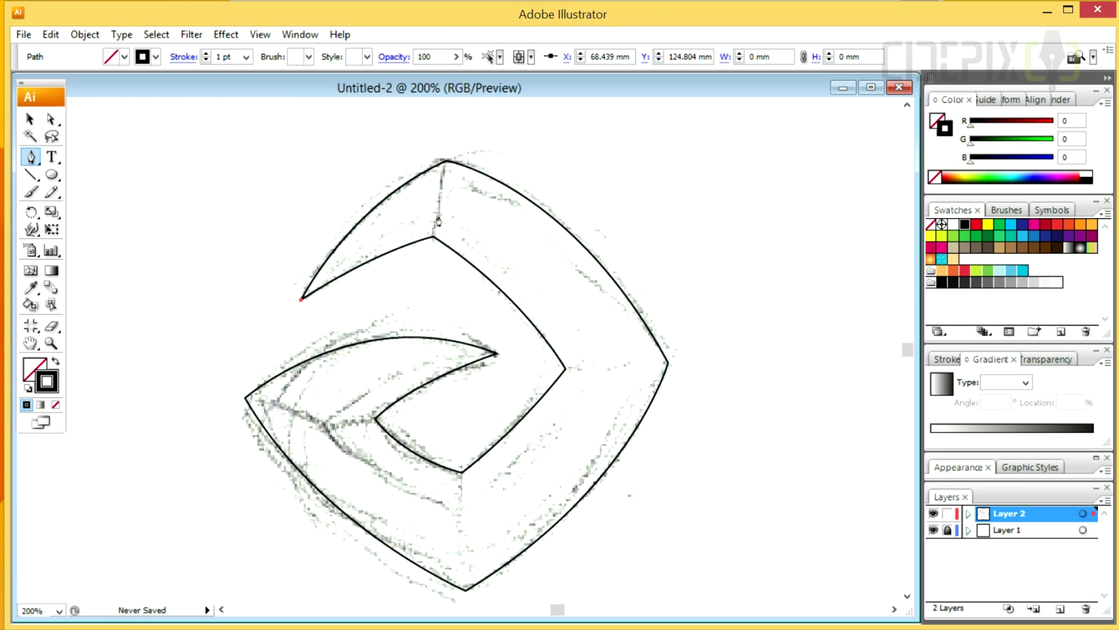
left_click_drag(497, 203, 494, 197)
left_click_drag(610, 362, 555, 408)
left_click_drag(608, 475, 595, 468)
left_click(527, 347)
left_click_drag(390, 498, 176, 315)
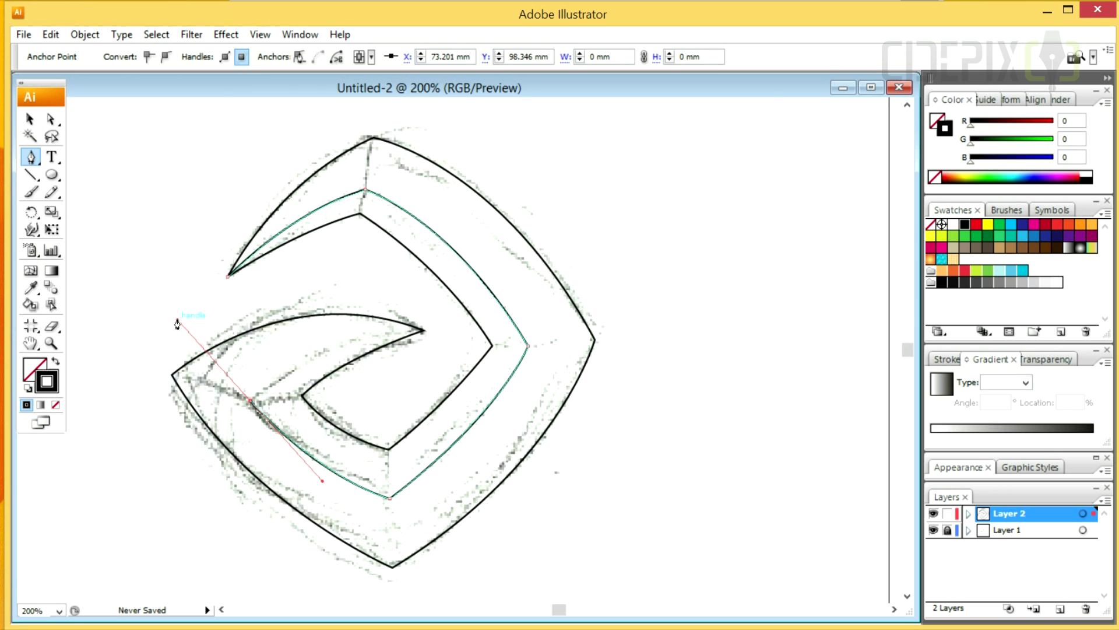
left_click(250, 401)
left_click(425, 333)
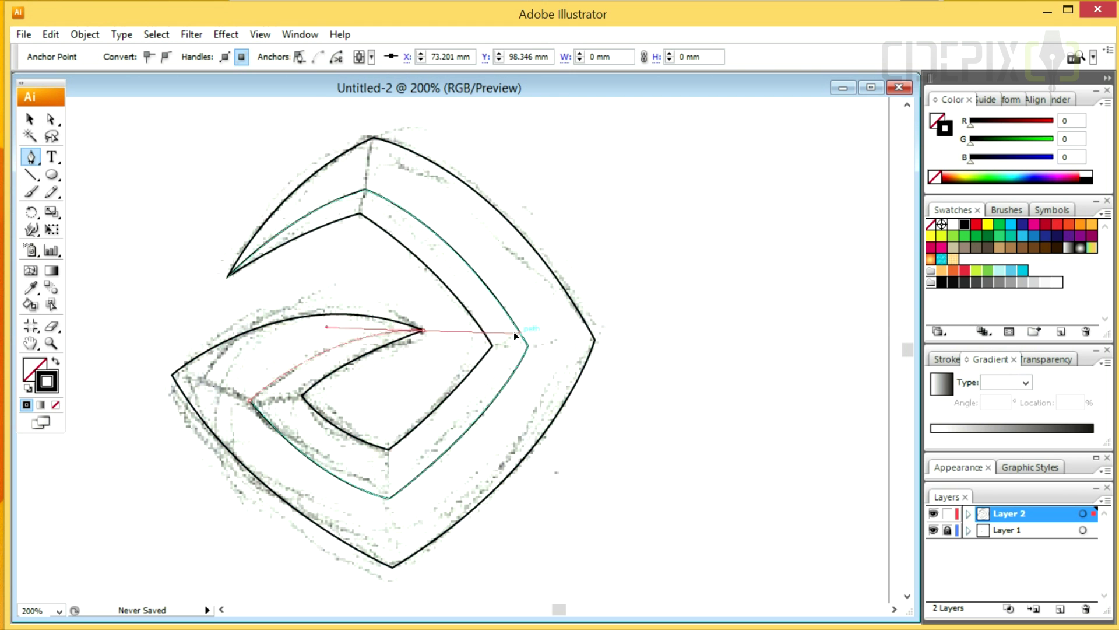
left_click(388, 390, "ctrl")
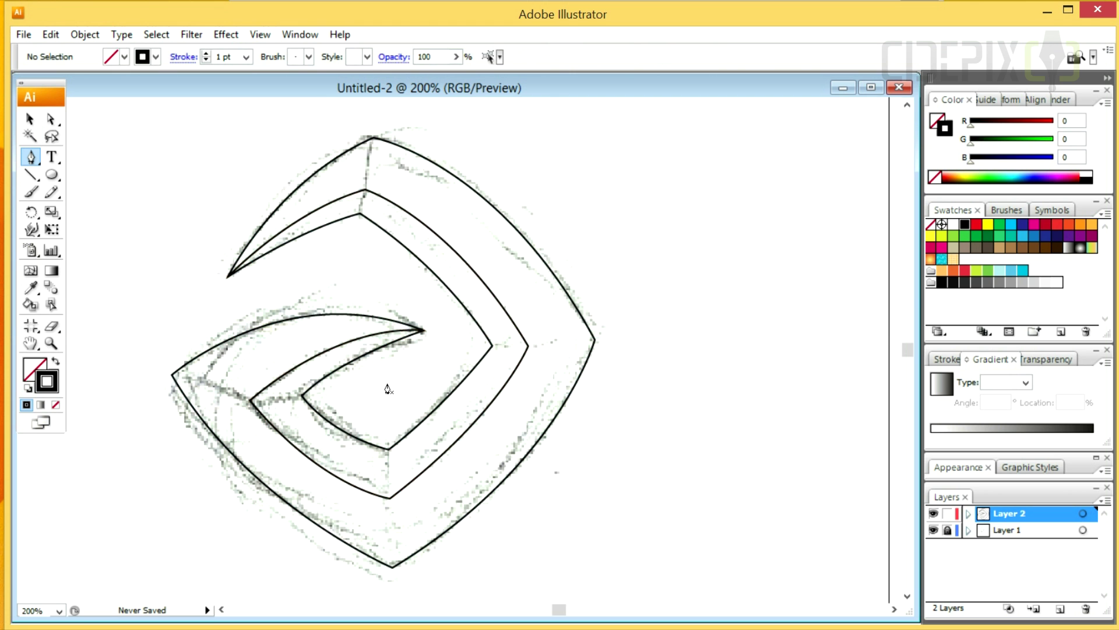
- Connect the far-left outer corner to the ridge corner with a slight curve and continue the line to the inner notch
left_click(204, 379, "ctrl")
key("ctrl+plus")
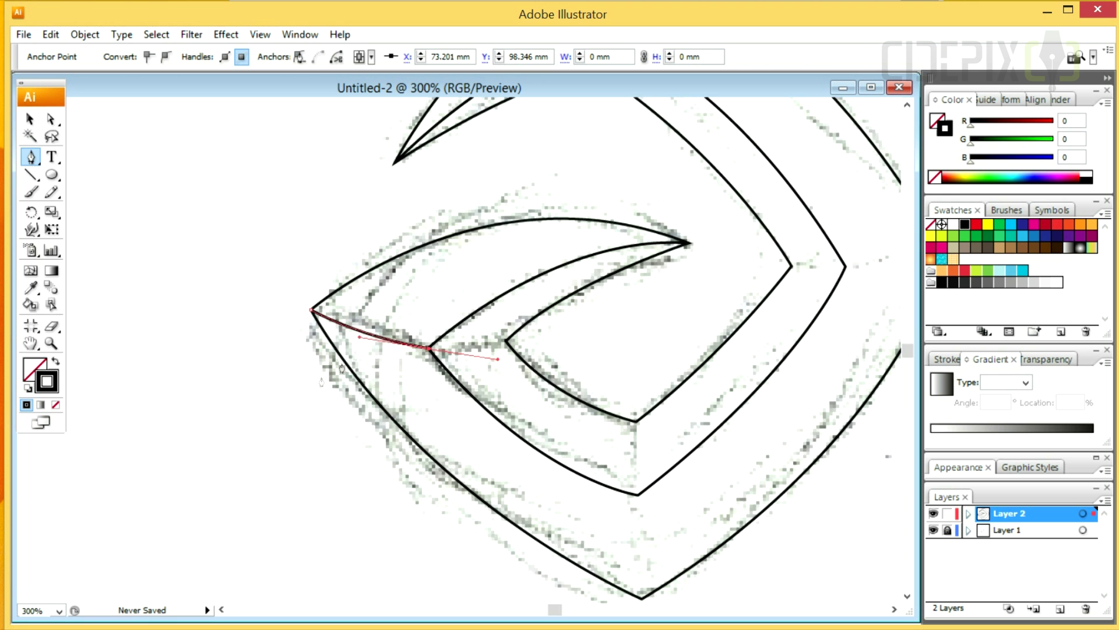
left_click_drag(373, 330, 378, 327)
key("ctrl+shift+a")
key("ctrl+minus")
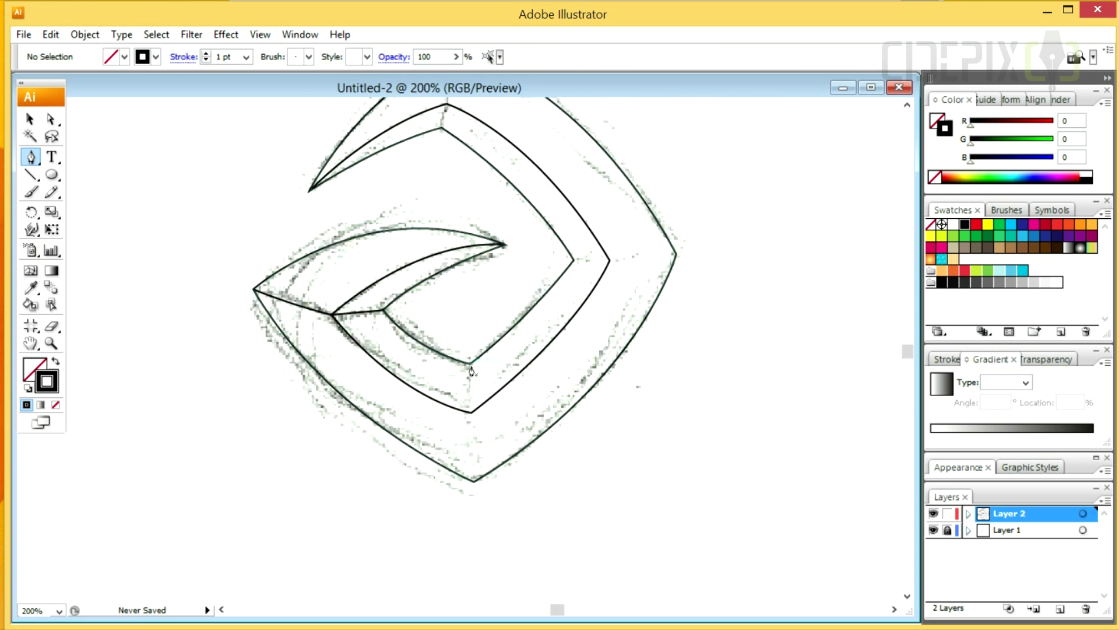
- Draw connecting lines joining the inner, ridge and outer corners at the bottom, right and top of the shape
left_click(471, 364)
left_click(471, 411)
key("ctrl+shift+a")
mouse_move(583, 292)
left_mouse_down()
mouse_move(516, 371)
mouse_move(590, 490)
left_mouse_up()
left_click(506, 338)
left_click(541, 338)
key("ctrl+shift+a")
left_click(405, 334)
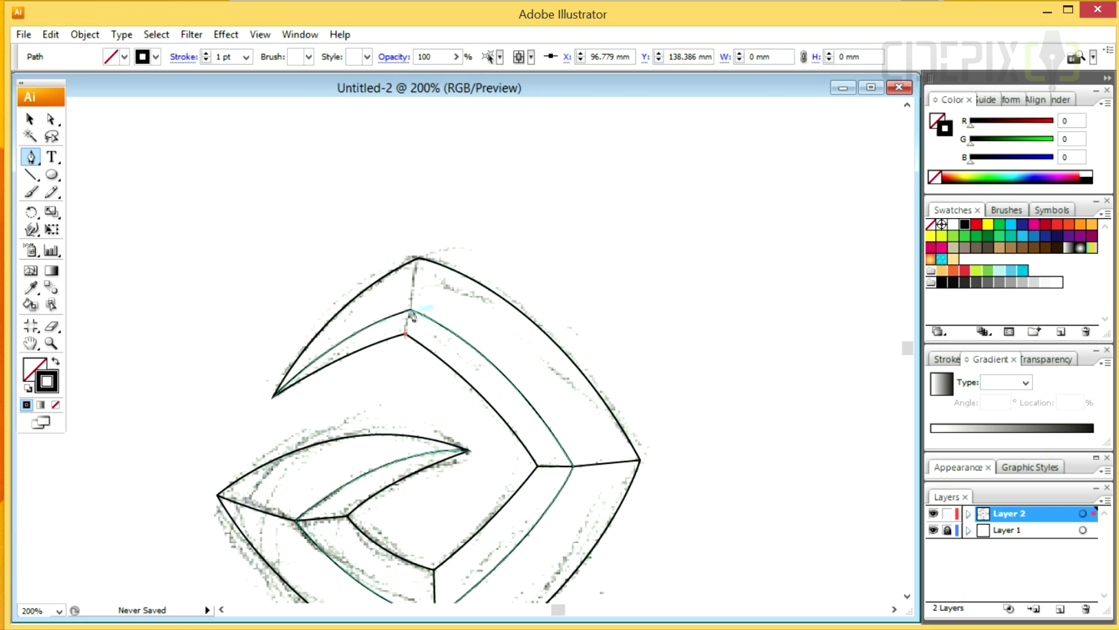
left_click(411, 311)
- Duplicate the ridge path in place and move the copy's top corner anchor slightly outward along the connecting line
key("a")
key("ctrl+shift+a")
left_click_drag(449, 592, 442, 431)
left_click(429, 457)
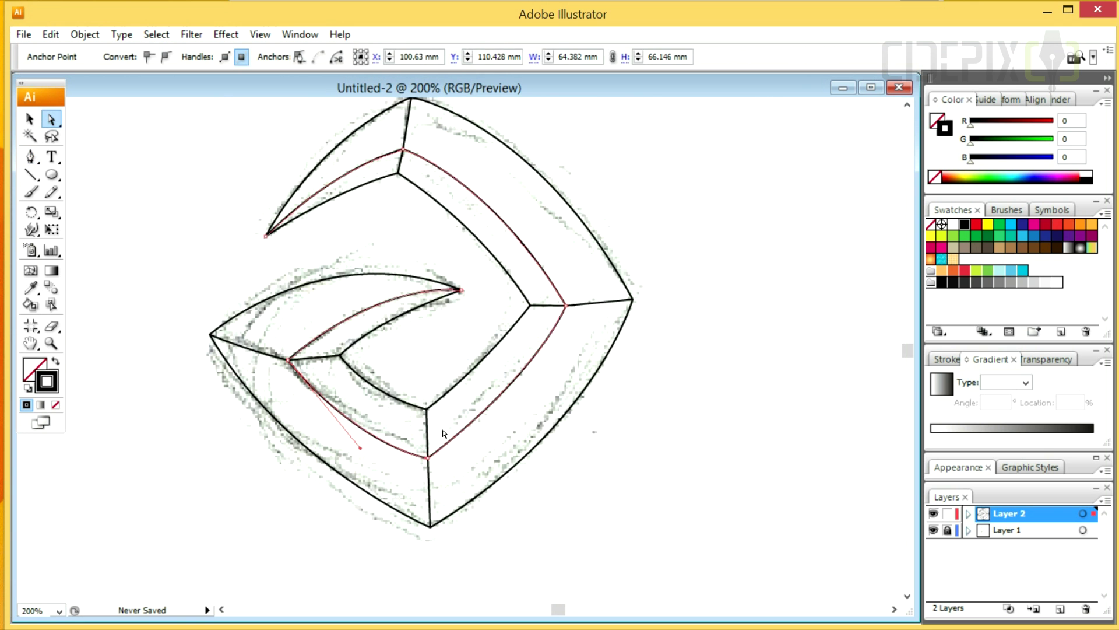
left_click(428, 457)
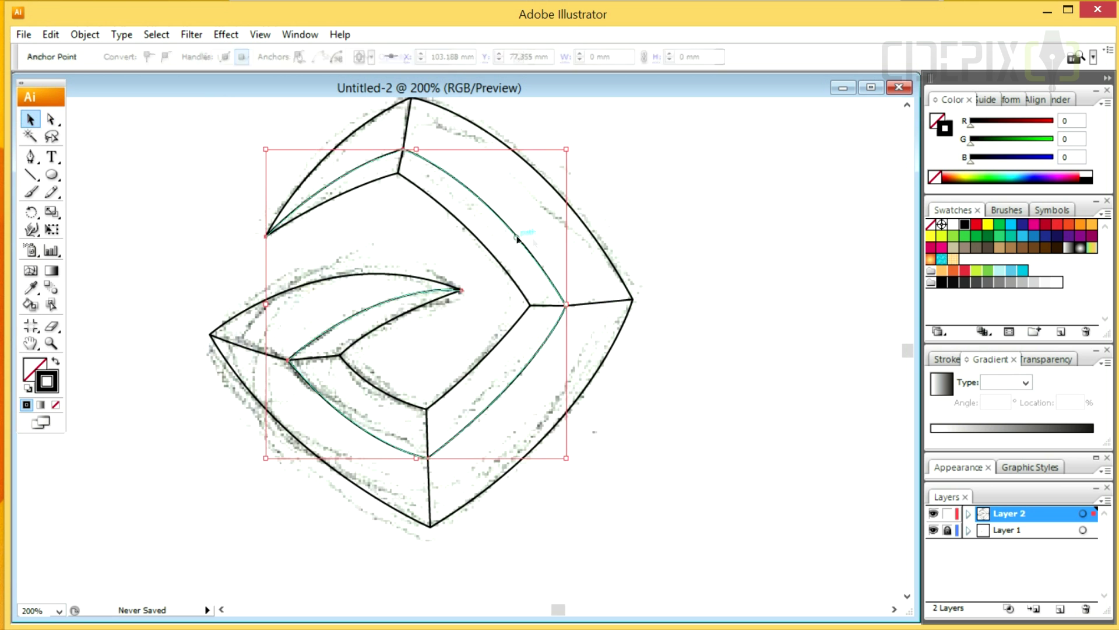
key("ctrl+equal")
left_click(402, 151)
left_click(694, 539)
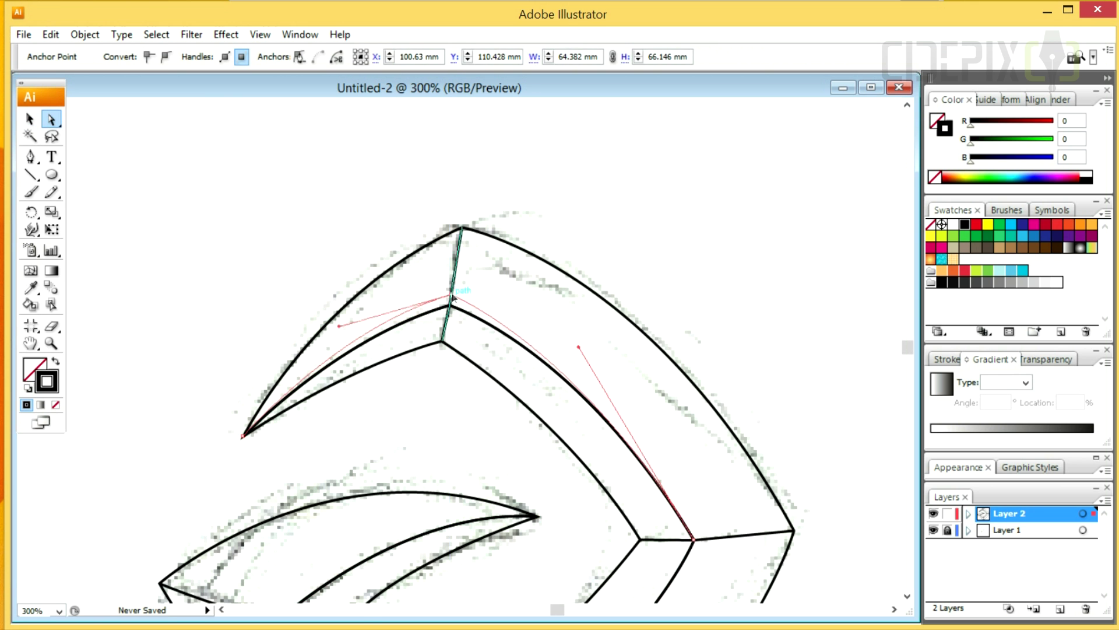
key("ctrl+equal")
- Move the duplicated ridge path's right corner anchor slightly outward so it sits on the right connecting line
left_click_drag(646, 439, 558, 316)
left_click(635, 461)
left_click_drag(607, 431, 665, 489)
key("ctrl+minus")
key("ctrl+minus")
key("ctrl+minus")
key("ctrl+minus")
key("ctrl+minus")
key("ctrl+minus")
key("ctrl+minus")
left_click_drag(326, 105, 478, 233)
key("ctrl+minus")
key("ctrl+minus")
key("ctrl+minus")
key("ctrl+minus")
key("ctrl+minus")
key("ctrl+minus")
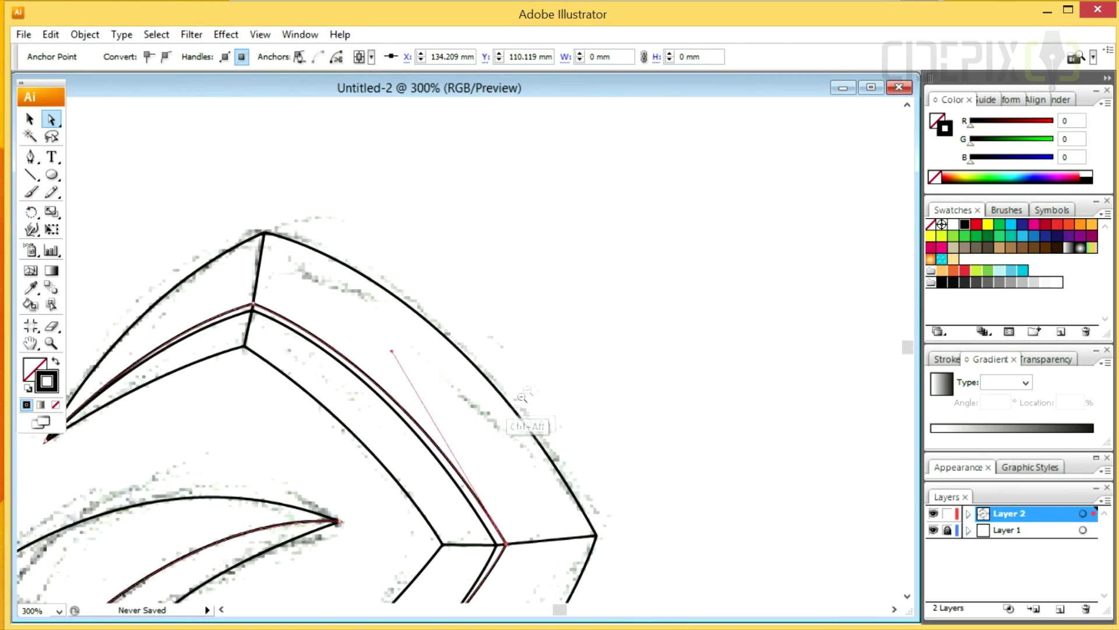
left_click_drag(151, 449, 472, 600)
left_click(587, 307)
left_click_drag(505, 283, 653, 372)
left_click(536, 233)
- Move the duplicated ridge path's bottom corner anchor slightly down along the lower connecting line
key("ctrl+minus")
key("ctrl+minus")
key("ctrl+minus")
key("ctrl+minus")
key("ctrl+minus")
key("ctrl+minus")
key("ctrl+minus")
key("ctrl+minus")
key("ctrl+minus")
key("ctrl+plus")
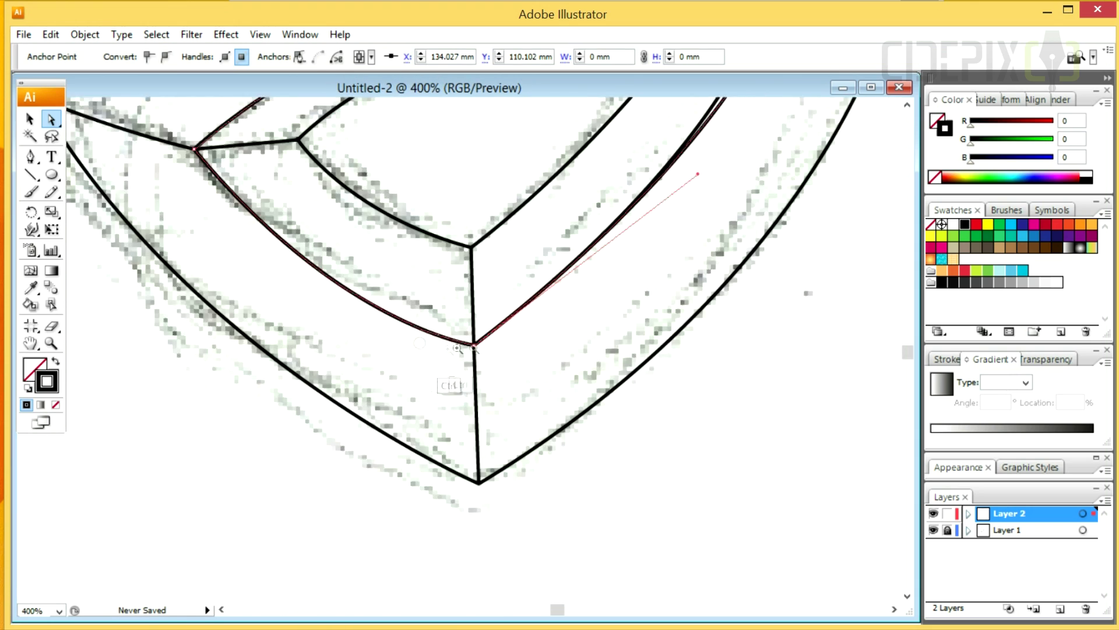
left_click(427, 486)
left_click_drag(360, 454, 490, 532)
left_click_drag(428, 486, 427, 480)
- Move the duplicated ridge path's left corner anchor slightly outward onto the connecting line toward the far-left corner
key("ctrl+minus")
key("ctrl+minus")
key("ctrl+minus")
key("ctrl+minus")
key("ctrl+minus")
key("ctrl+minus")
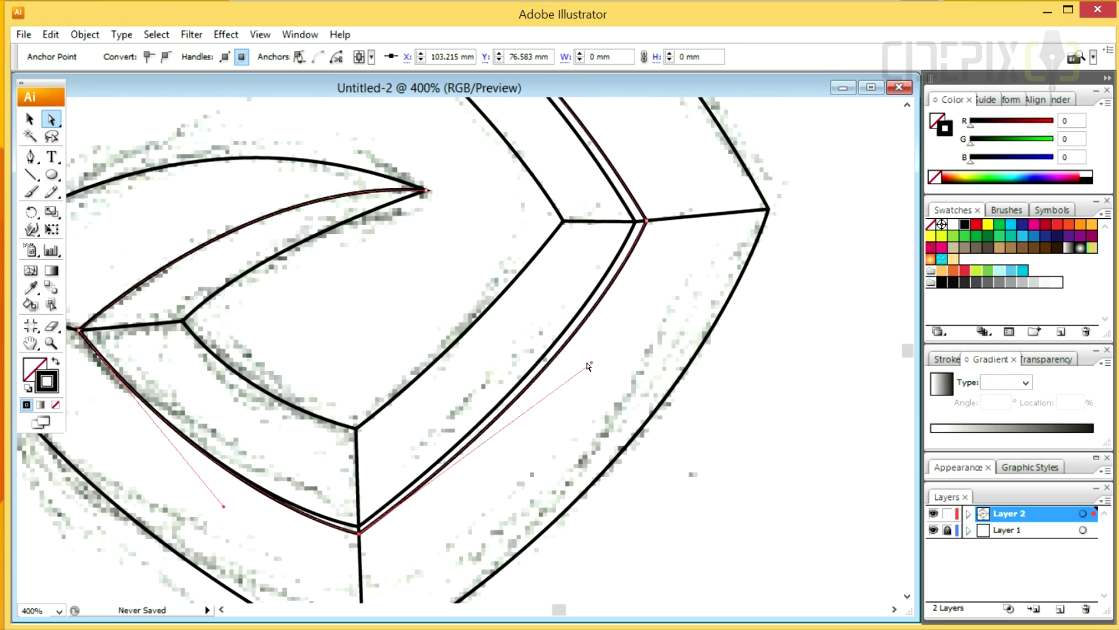
key("ctrl+minus")
left_click_drag(190, 277, 350, 420)
left_click_drag(288, 388, 423, 470)
left_click(349, 418)
left_click(508, 450, "ctrl+alt")
left_click(572, 366, "ctrl+alt")
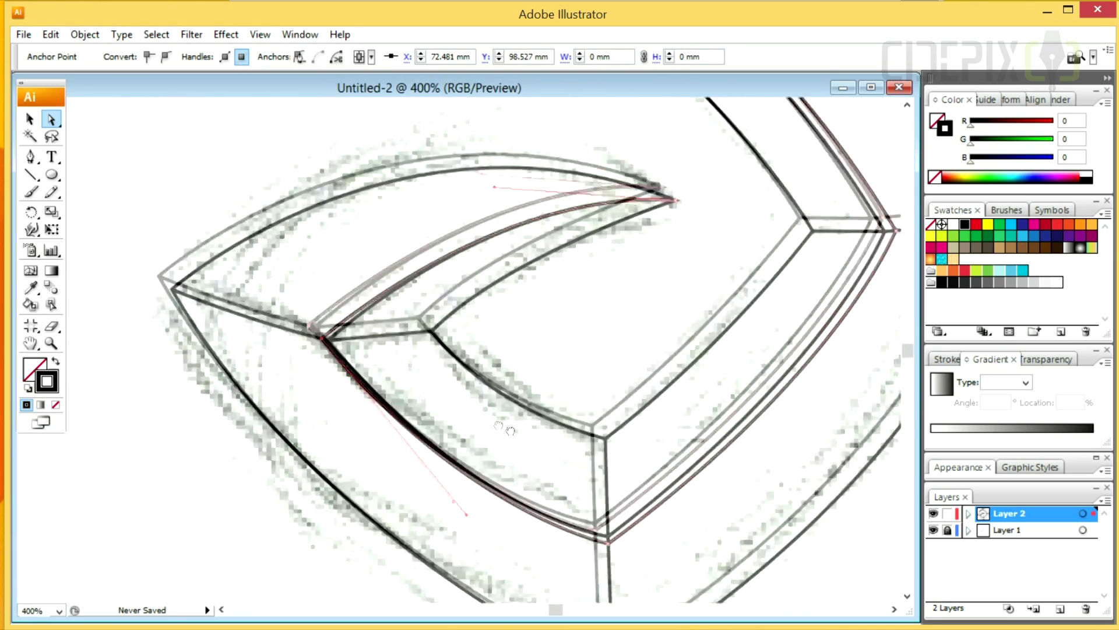
left_click_drag(259, 298, 399, 382, "ctrl")
left_click(455, 296)
left_click(455, 298)
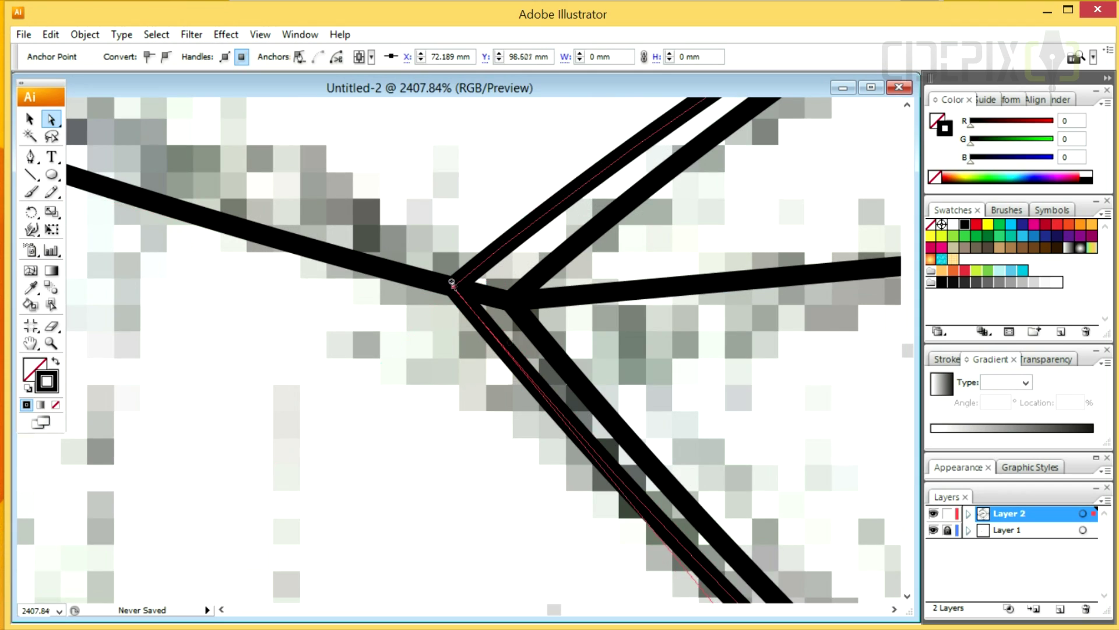
- Select all the traced paths and set both their fill and stroke to none
key("ctrl+minus")
key("ctrl+minus")
key("ctrl+minus")
key("ctrl+minus")
key("ctrl+minus")
scroll(497, 478, "up", 3)
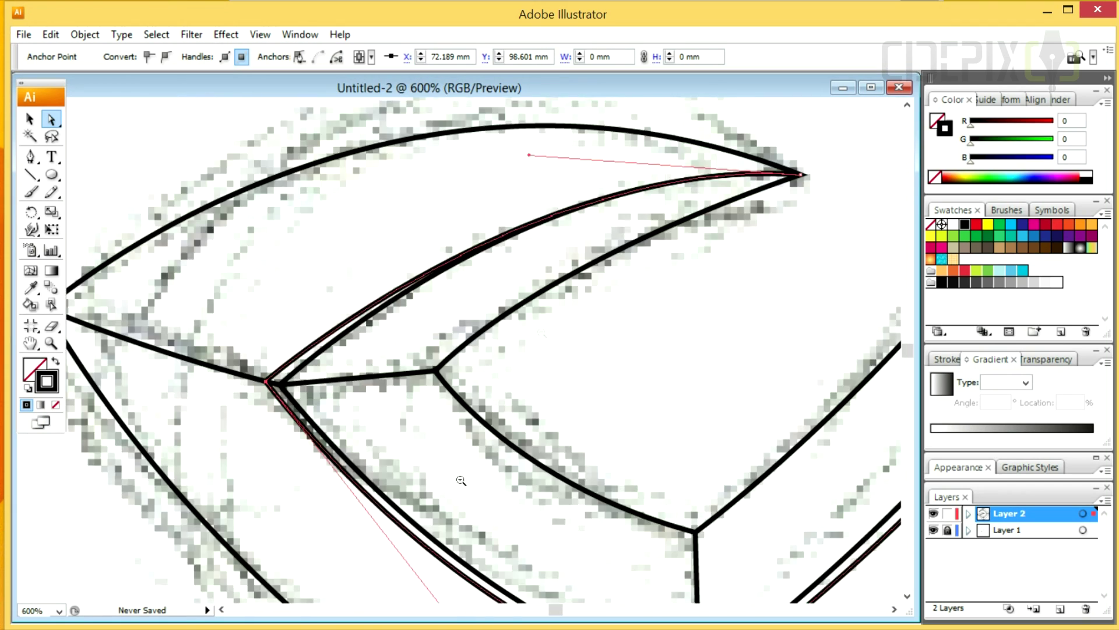
key("ctrl+minus")
key("ctrl+minus")
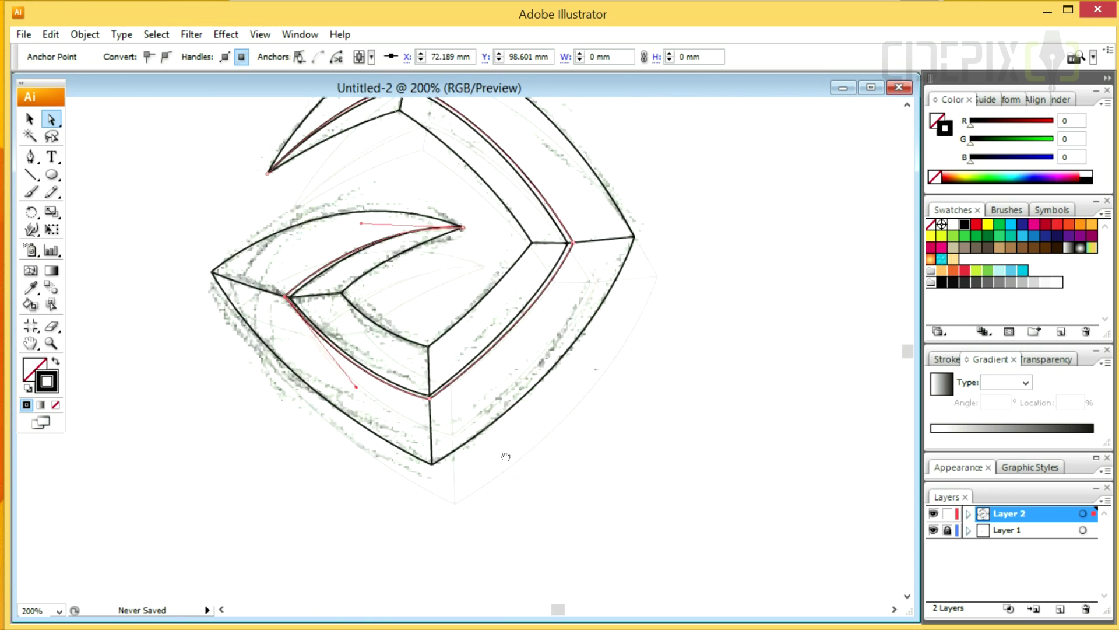
left_click(152, 165)
key("ctrl+minus")
left_click(30, 119)
mouse_move(655, 154)
left_mouse_down()
mouse_move(245, 519)
mouse_move(165, 527)
left_mouse_up()
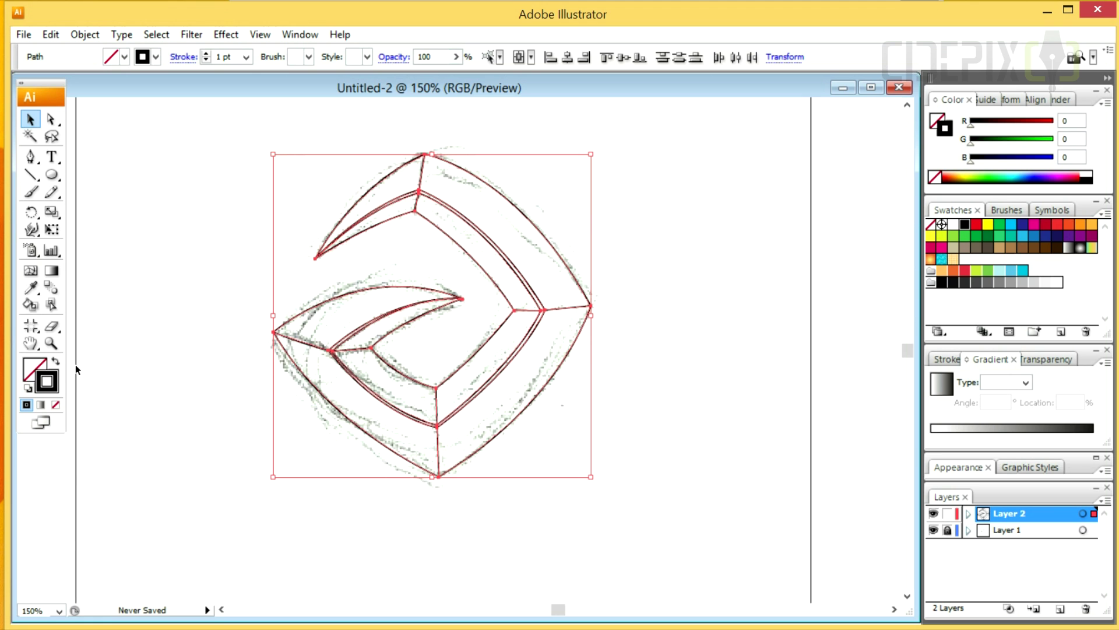
left_click(56, 361)
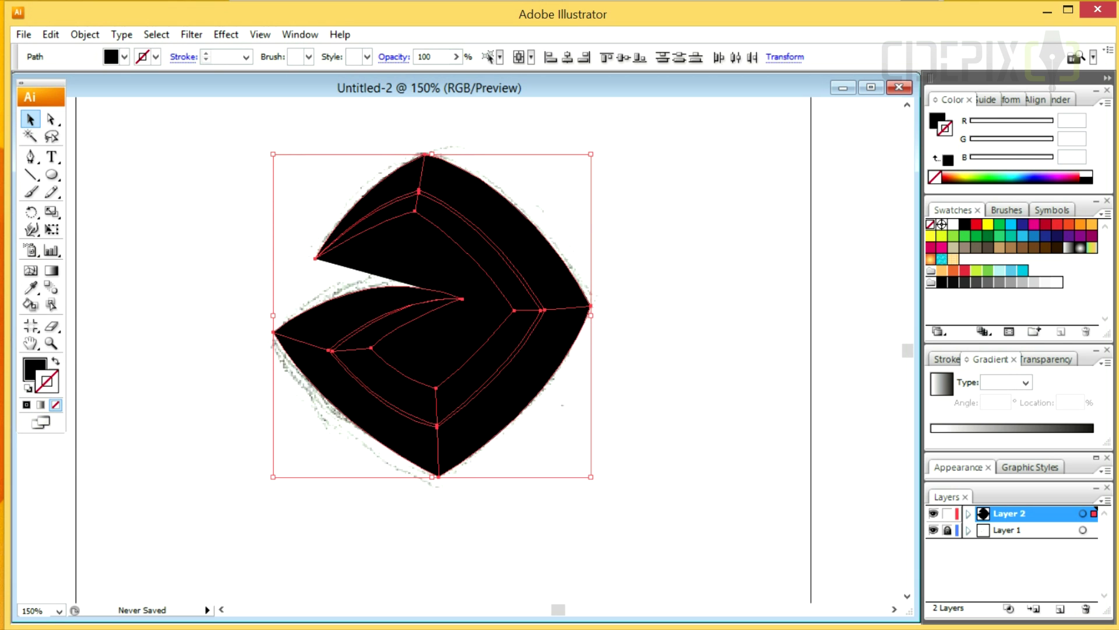
key("x")
left_click(931, 226)
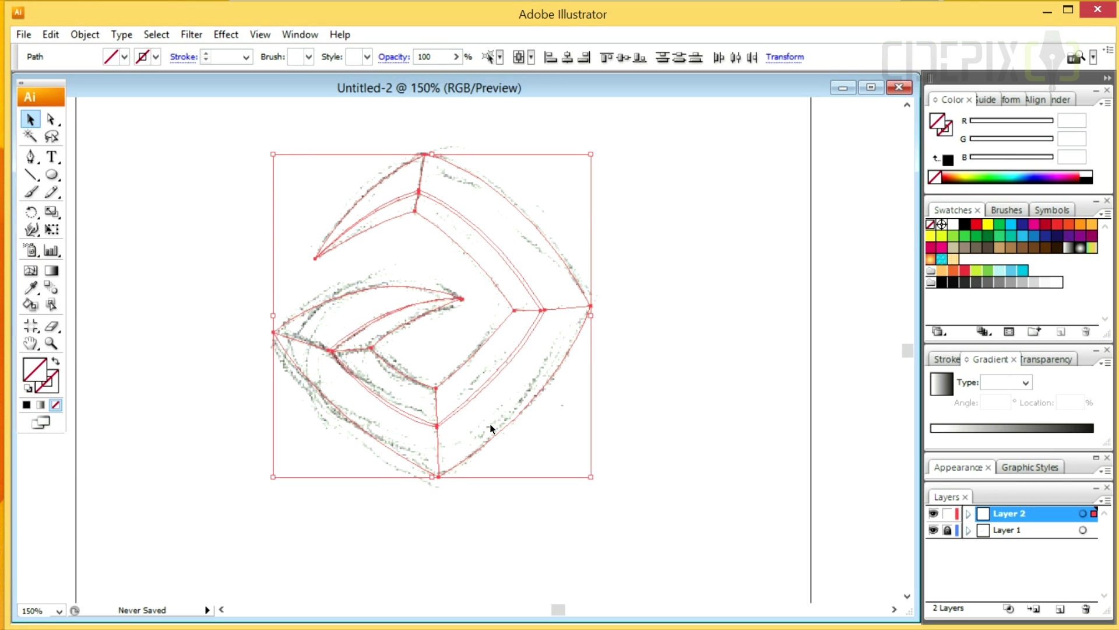
- Divide the traced paths into separate faces and fill them with the radial white-to-black gradient swatch
left_click(1054, 102)
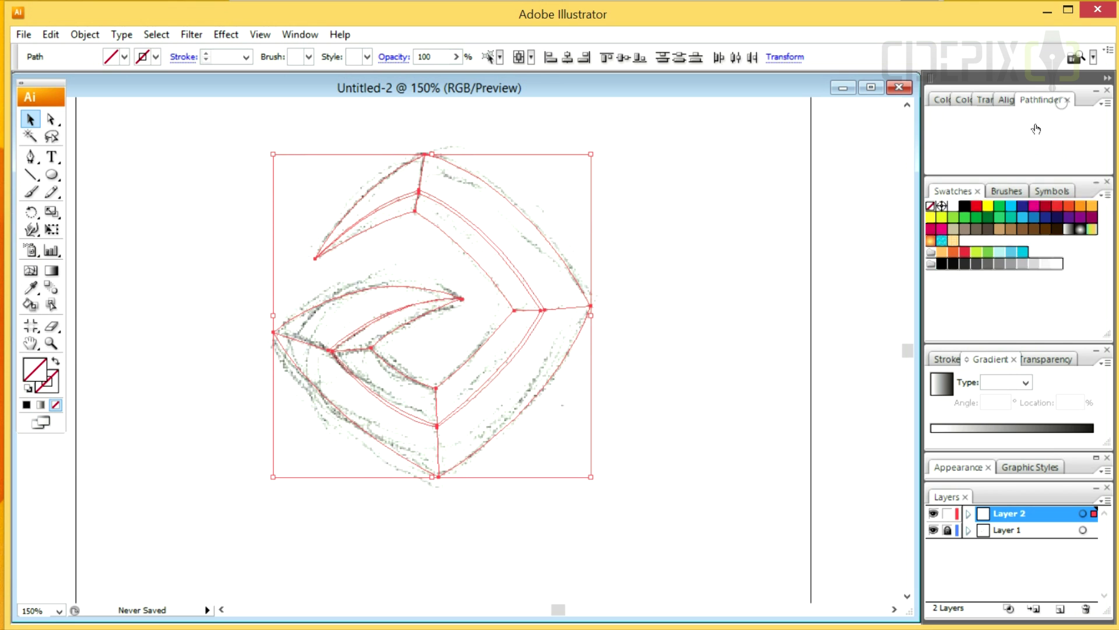
key("ctrl+g")
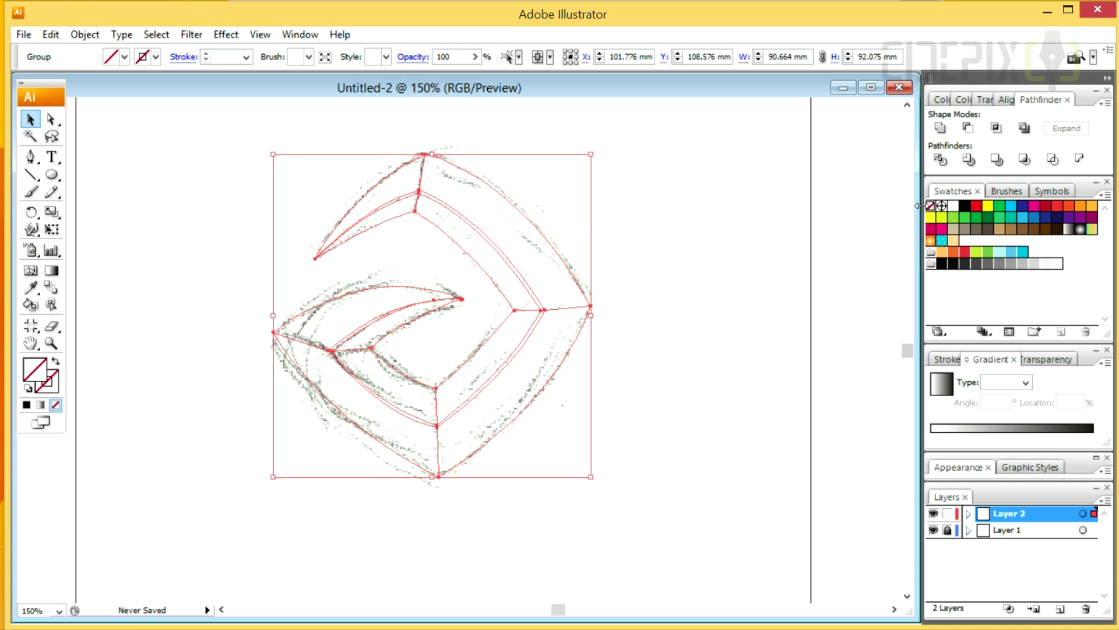
left_click(1080, 228)
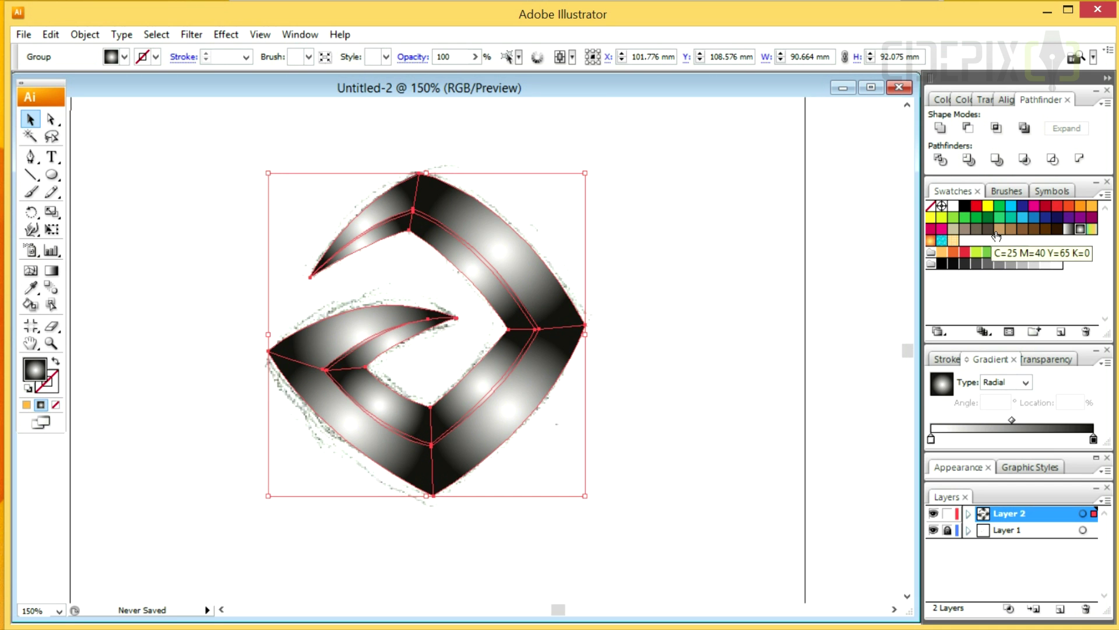
- Redirect the radial gradient on the inner arm's upper face so the shading spreads broadly from above the face downward
key("ctrl+plus")
left_click_drag(486, 378, 528, 409)
left_click(52, 119)
left_click(483, 374, "ctrl")
left_click(473, 379, "ctrl+alt")
left_click(326, 327)
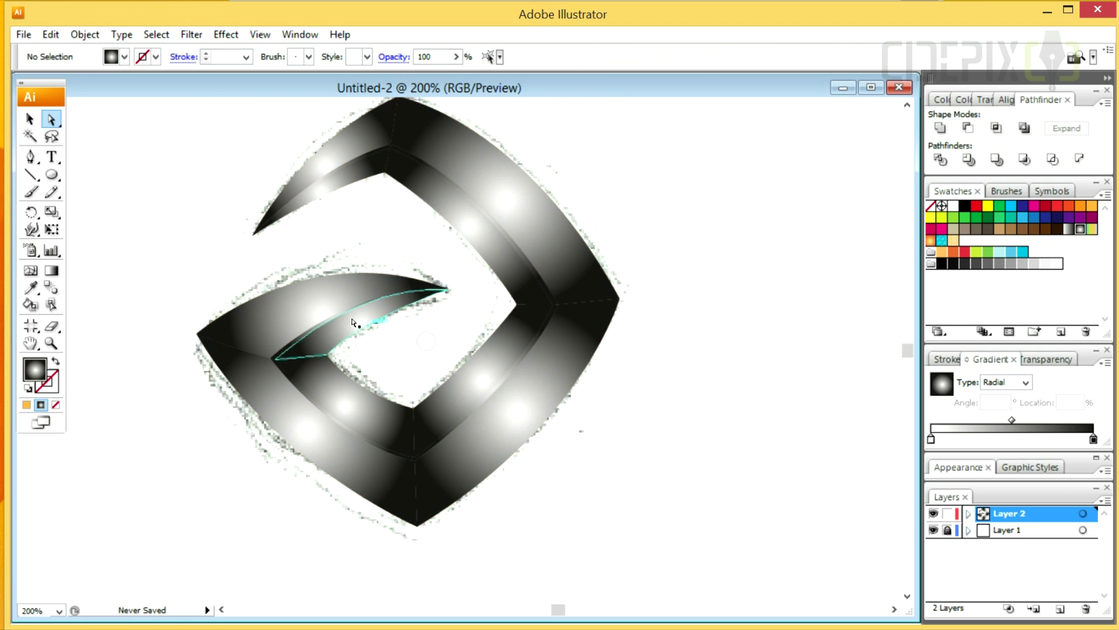
left_click_drag(443, 363, 504, 374)
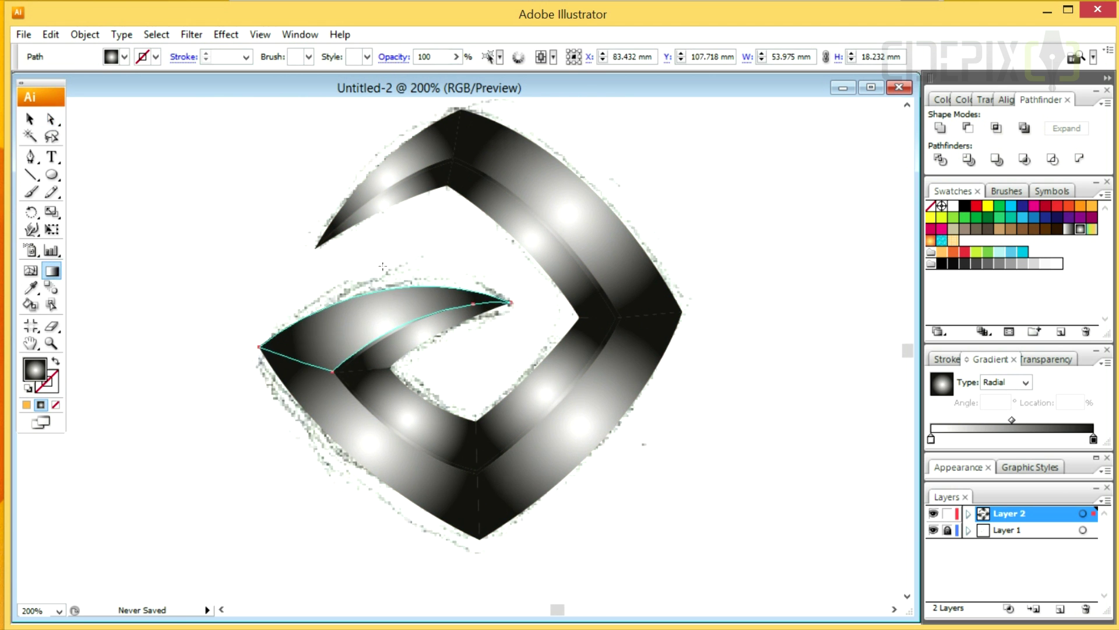
left_click(438, 511)
left_click_drag(406, 373, 423, 440)
left_click_drag(383, 284, 436, 459)
left_click_drag(370, 256, 422, 423)
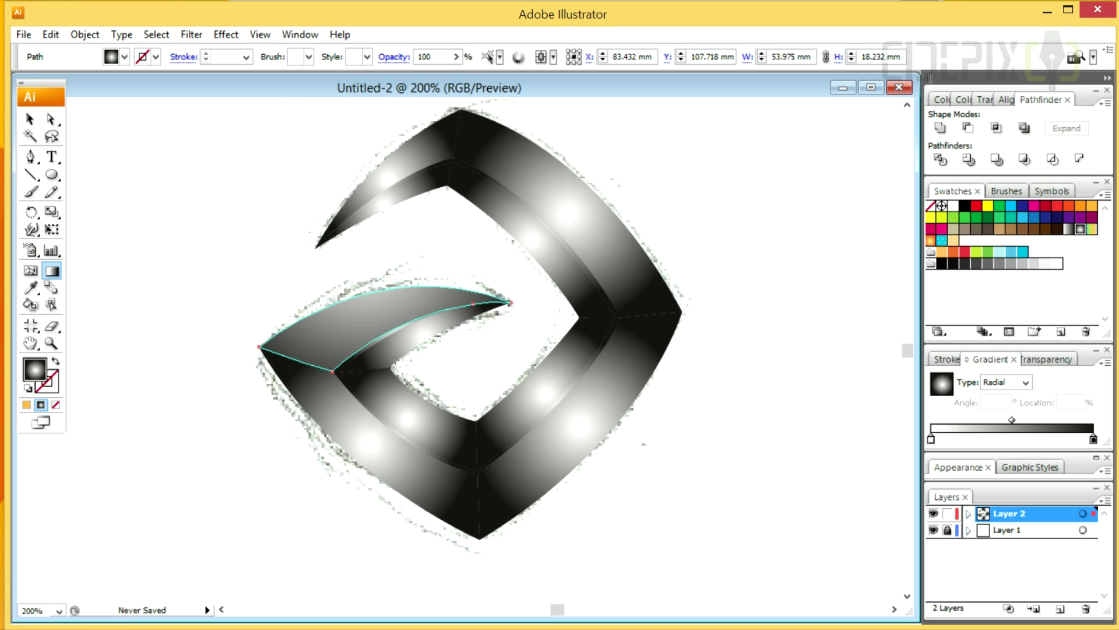
left_click(425, 386)
- Redirect the gradient on the inner arm's lower face so it shades dark beneath the ridge
left_click(402, 359)
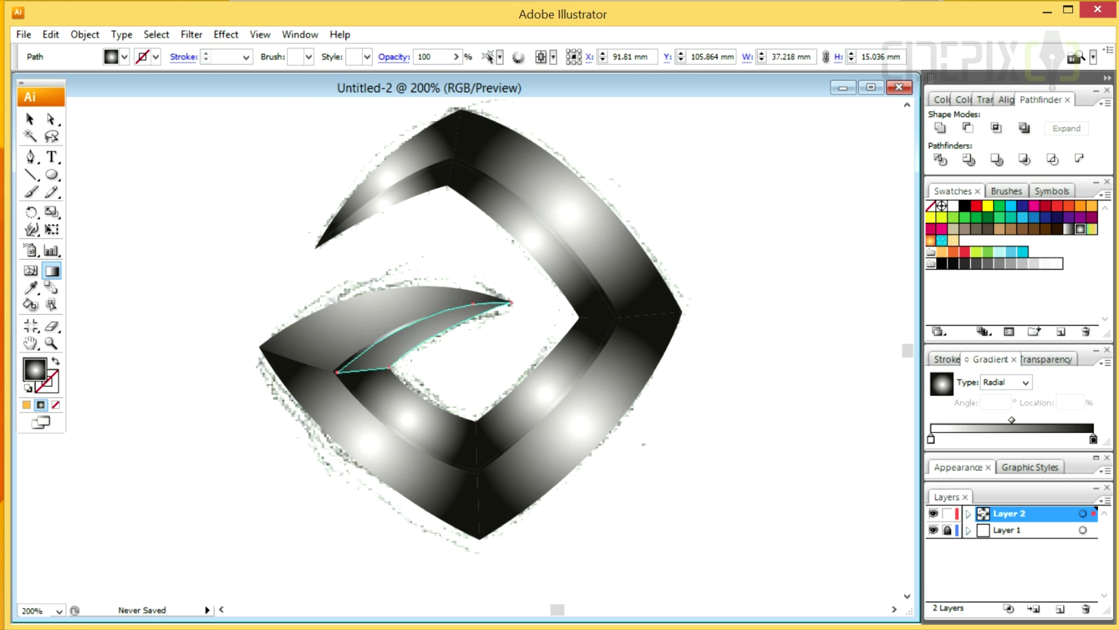
left_click(452, 369)
left_click(403, 311)
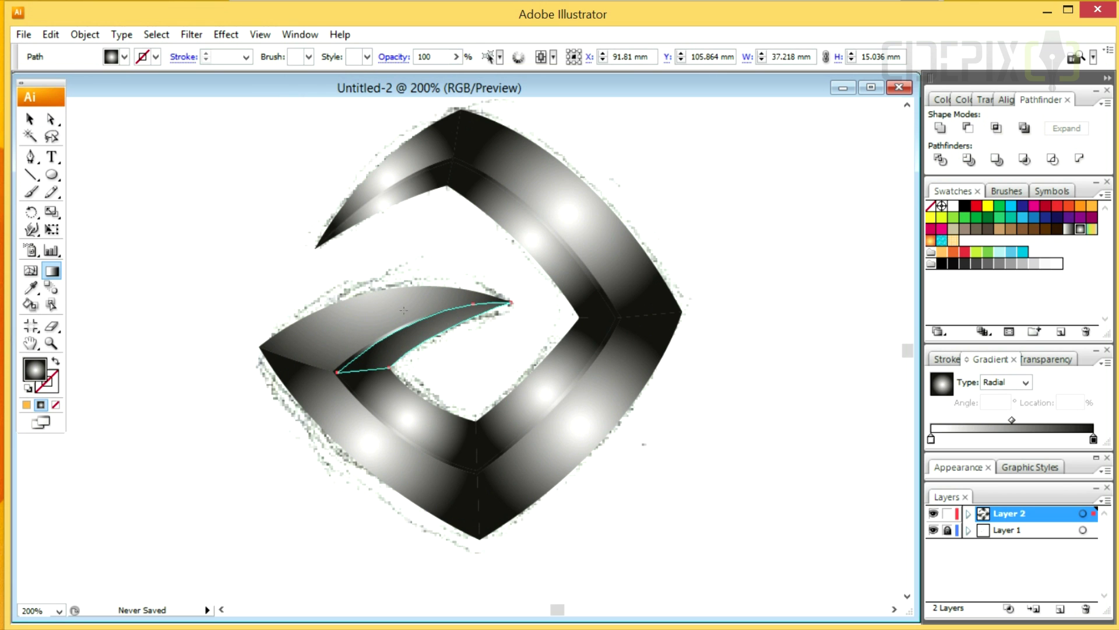
left_click(457, 369)
- Redirect the gradients on the inner and outer lower-left faces into broad grey shading
left_click(425, 407)
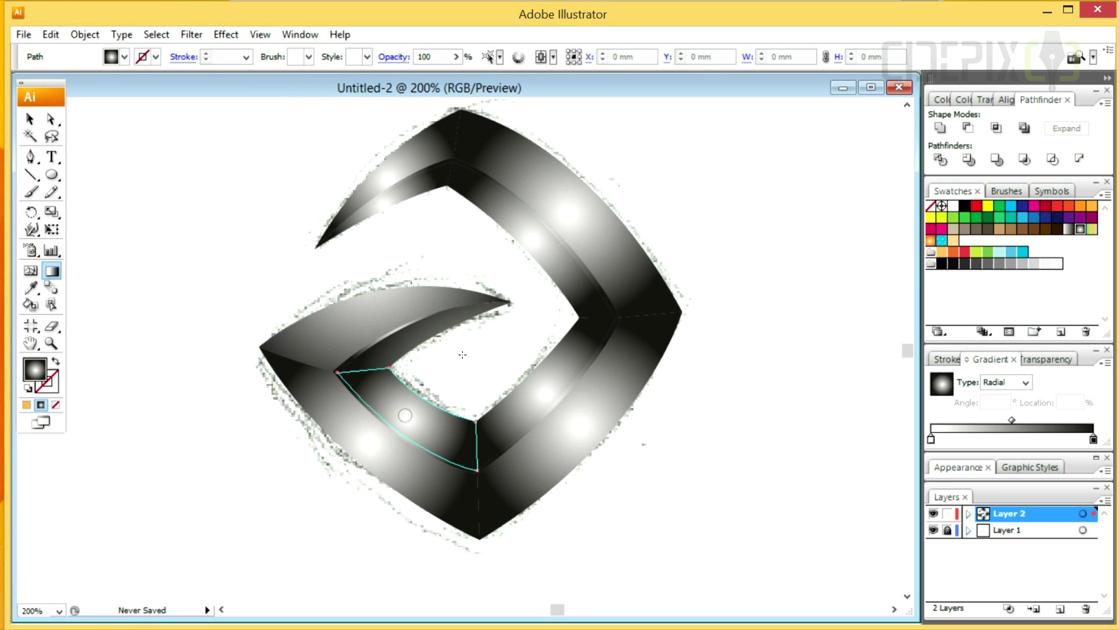
left_click(420, 414)
key("ctrl+minus")
left_click(442, 431)
left_click(420, 382)
left_click_drag(291, 499, 598, 302)
- Redirect the gradients on the outer and inner lower-right faces of the logo
left_click(513, 362)
left_click(572, 362)
left_click_drag(571, 362, 629, 381)
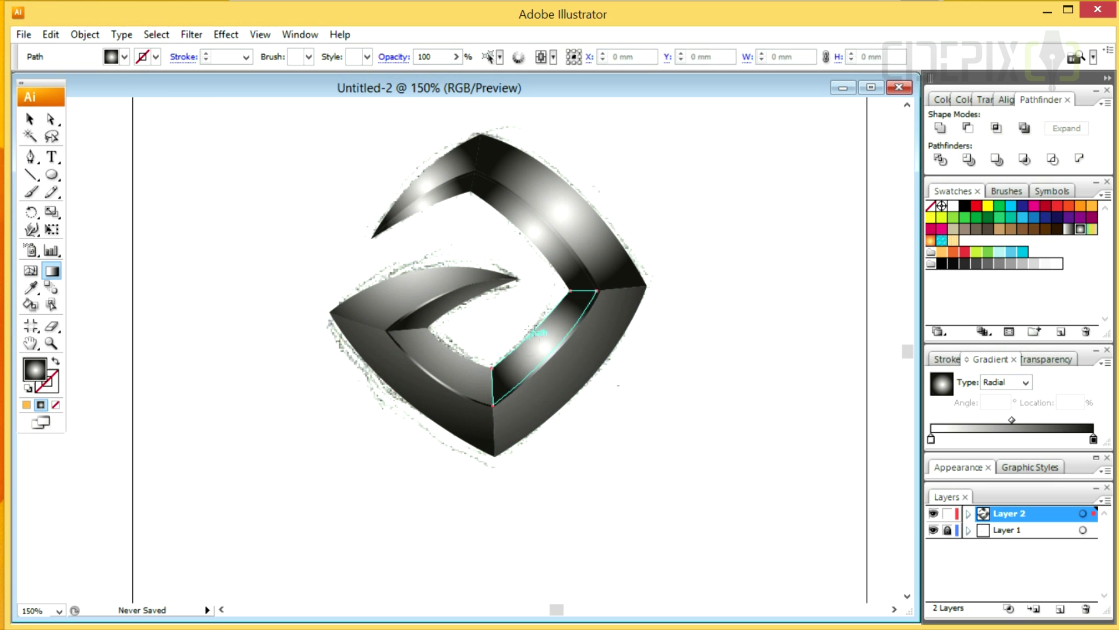
key("ctrl+shift+a")
- Redirect the gradients on the outer upper-right and outer upper-left faces into light grey shading
scroll(607, 379, "up", 2)
left_click(577, 280)
left_click_drag(525, 234, 606, 326)
left_click(431, 257)
left_click_drag(408, 245, 583, 350)
- Darken the inner upper-left and inner upper-right faces by redirecting their gradients
key("ctrl+shift+a")
left_click(447, 260, "ctrl")
left_click(525, 292, "ctrl")
key("ctrl+shift+a")
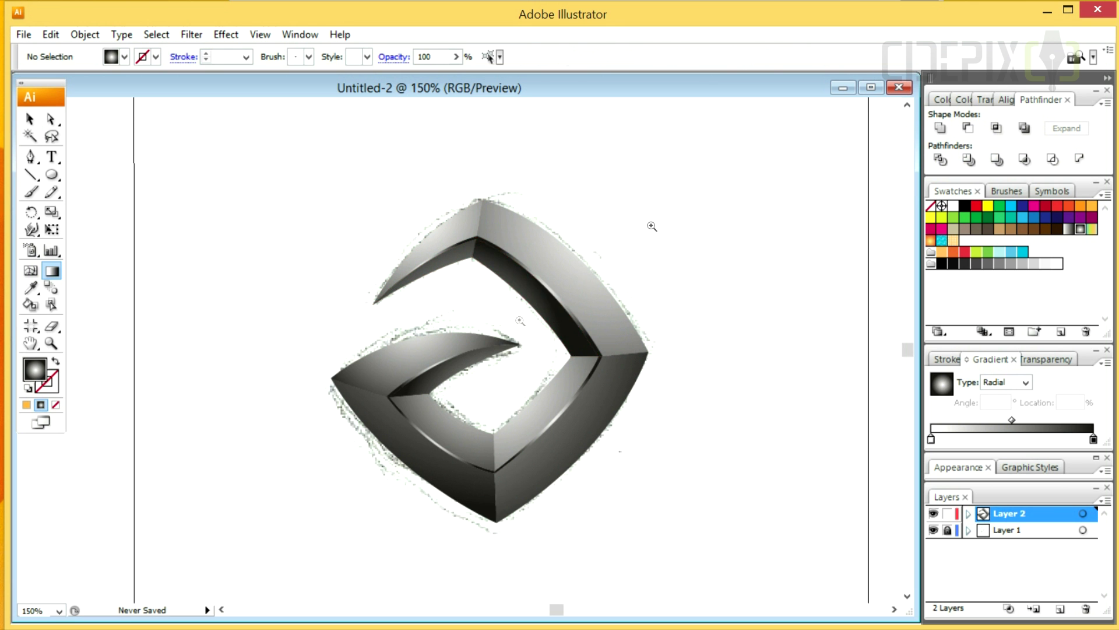
- Lighten the thin ridge strips along the inner arm and the lower-left side by adjusting their gradients
scroll(571, 355, "up", 5)
left_click(384, 376, "ctrl")
scroll(434, 369, "down", 4)
key("ctrl+shift+a")
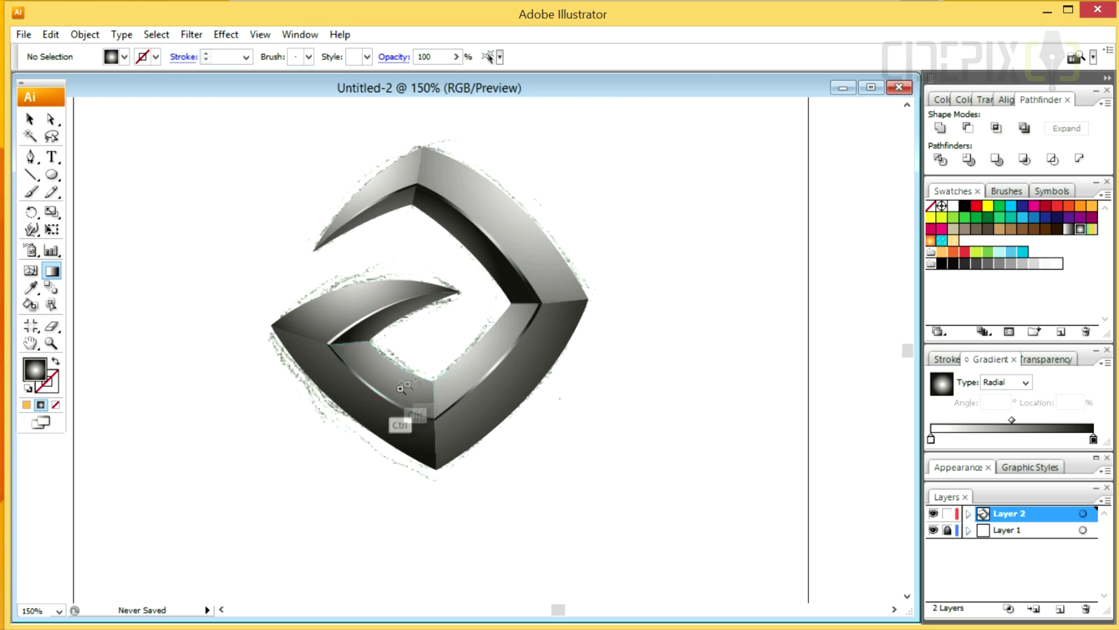
scroll(400, 420, "up", 5)
left_click(408, 399, "ctrl")
scroll(482, 320, "down", 4)
key("ctrl+shift+a")
- Lighten the thin ridge strip on the lower-right side leading to the right corner by adjusting its gradient
scroll(575, 257, "up", 5)
left_click(574, 257, "ctrl")
scroll(509, 303, "down", 2)
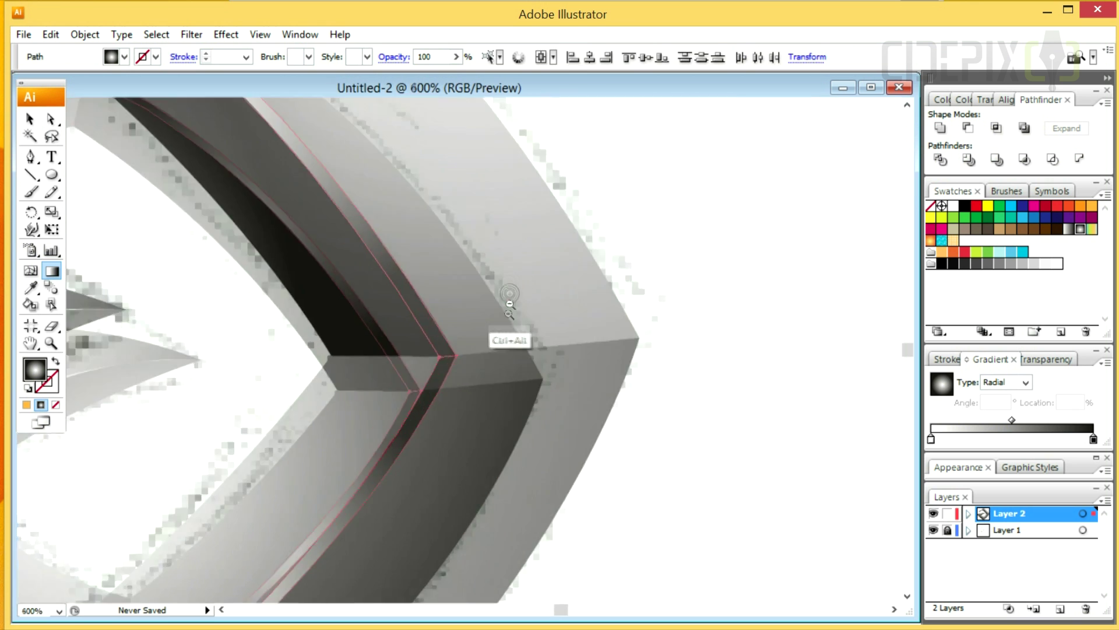
scroll(509, 303, "down", 3)
key("ctrl+shift+a")
- Lighten the thin ridge strips along the upper-left and upper-right sides by adjusting their gradients
scroll(525, 287, "up", 4)
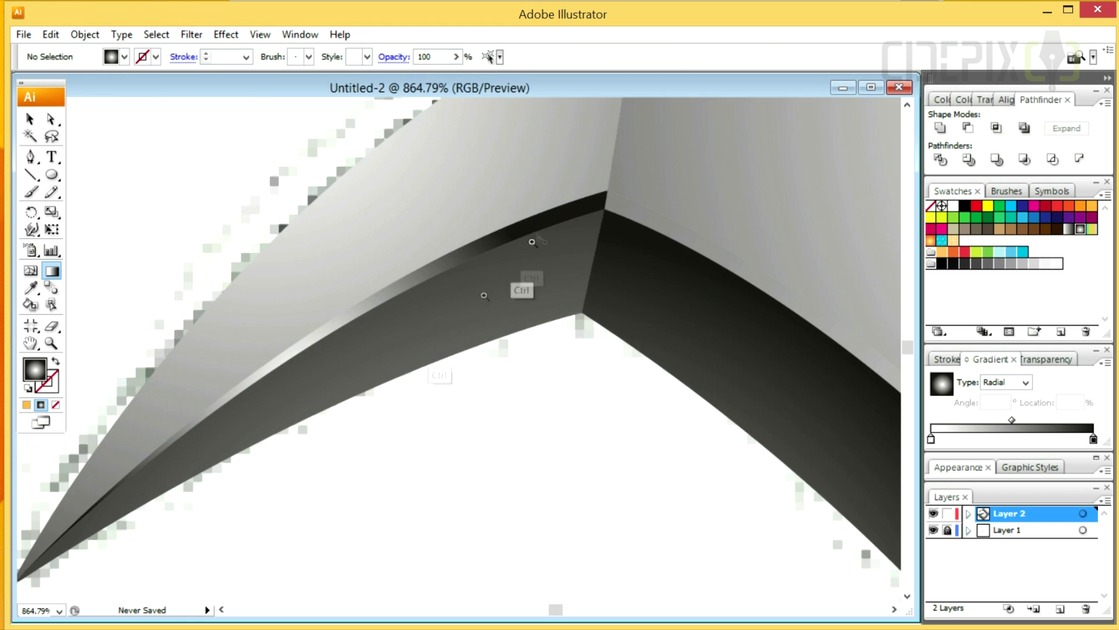
left_click(525, 288, "ctrl")
scroll(447, 274, "down", 4)
key("ctrl+shift+a")
scroll(447, 274, "down", 2)
scroll(460, 280, "up", 5)
left_click(428, 214, "ctrl")
scroll(427, 213, "down", 4)
key("ctrl+shift+a")
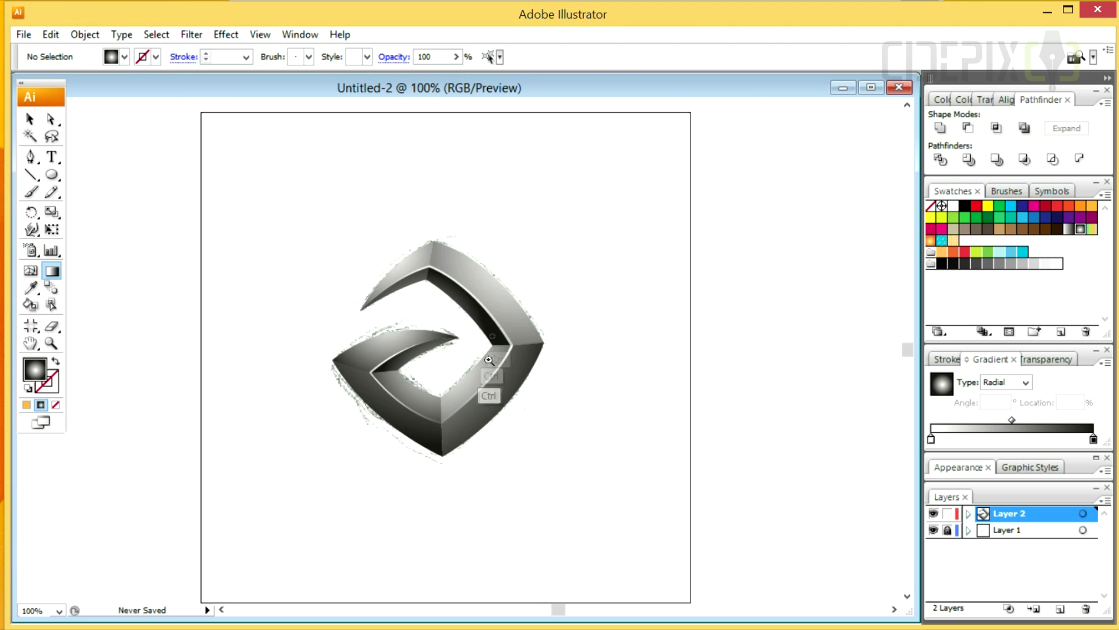
scroll(525, 379, "up", 1)
left_click(440, 278, "ctrl")
key("ctrl+shift+a")
key("ctrl+z")
key("ctrl+shift+a")
scroll(453, 379, "down", 1)
- Delete Layer 1, which holds the scanned sketch
key("v")
left_click(1008, 530)
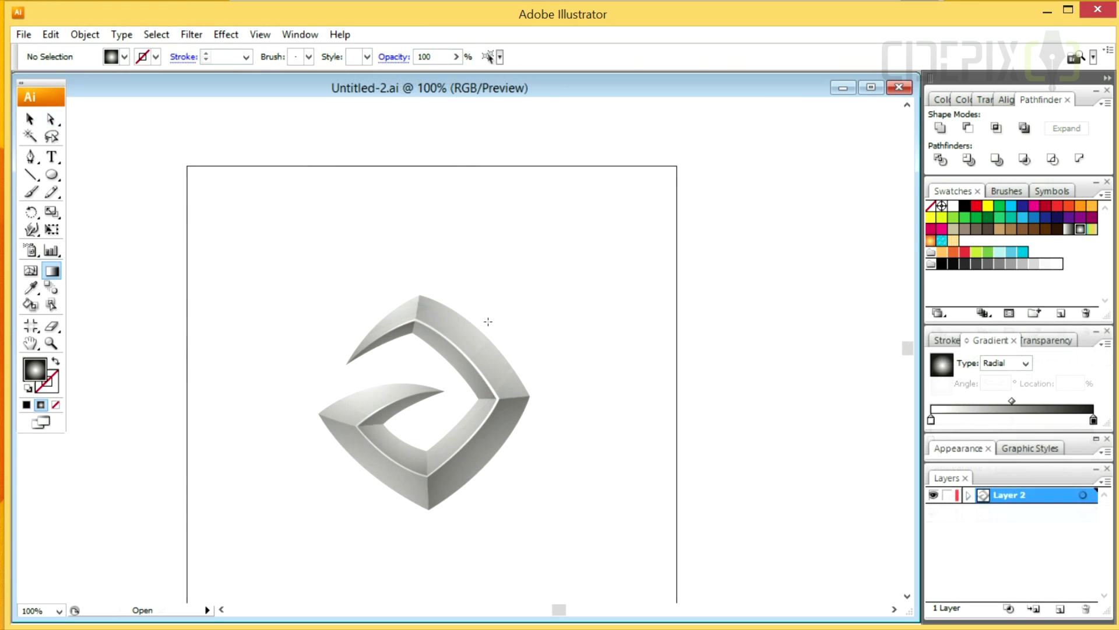
- Place a duplicate of the grey logo outside the artboard, to the right of the original
left_click(31, 119)
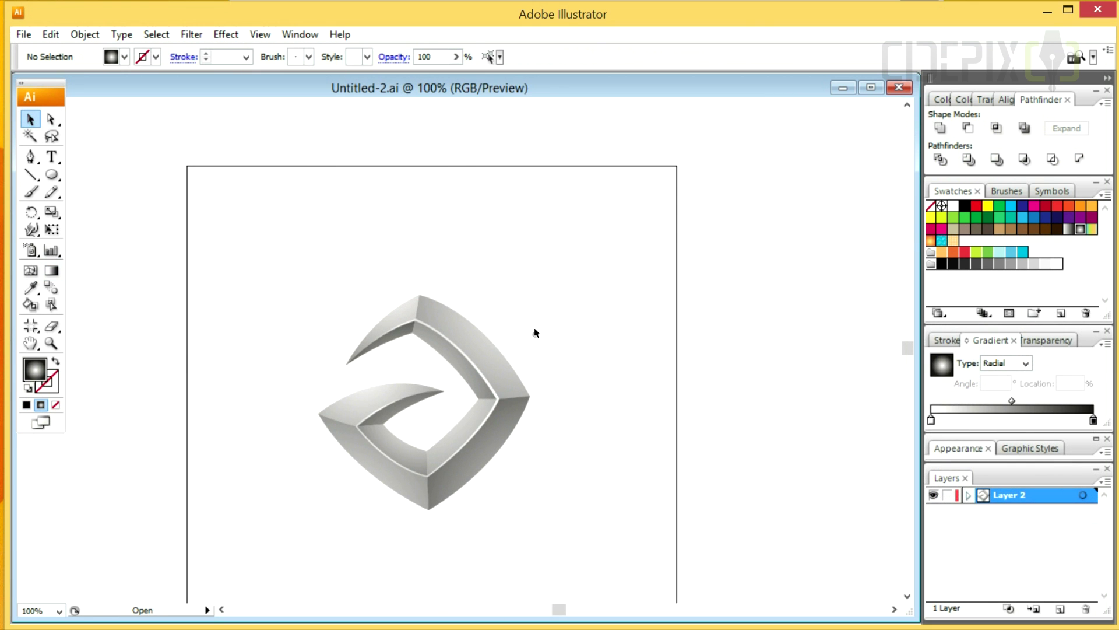
scroll(500, 385, "down", 1)
left_click_drag(445, 337, 693, 278)
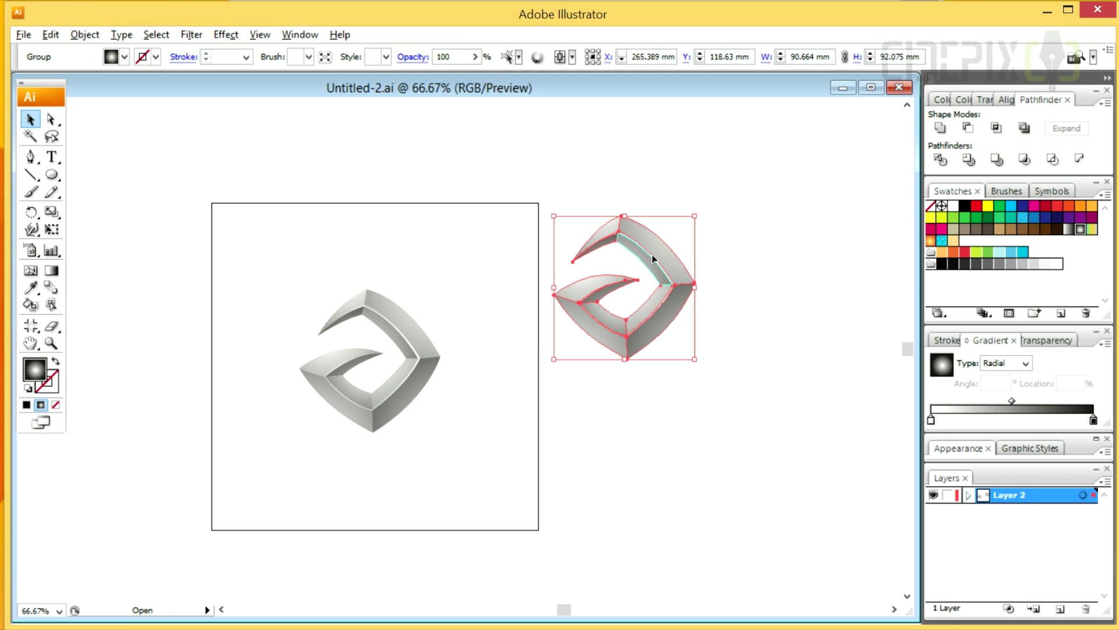
- Add a magenta colour stop at about 39.6% to the radial gradient of the logo on the artboard
scroll(407, 338, "up", 1)
left_click(491, 341)
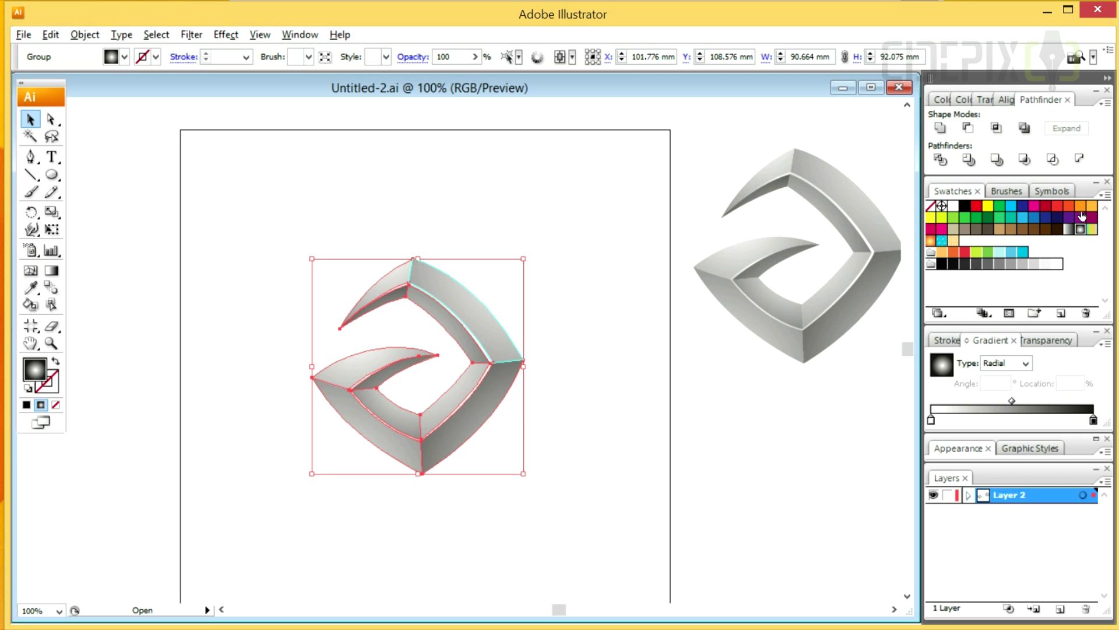
left_click_drag(1032, 212, 995, 420)
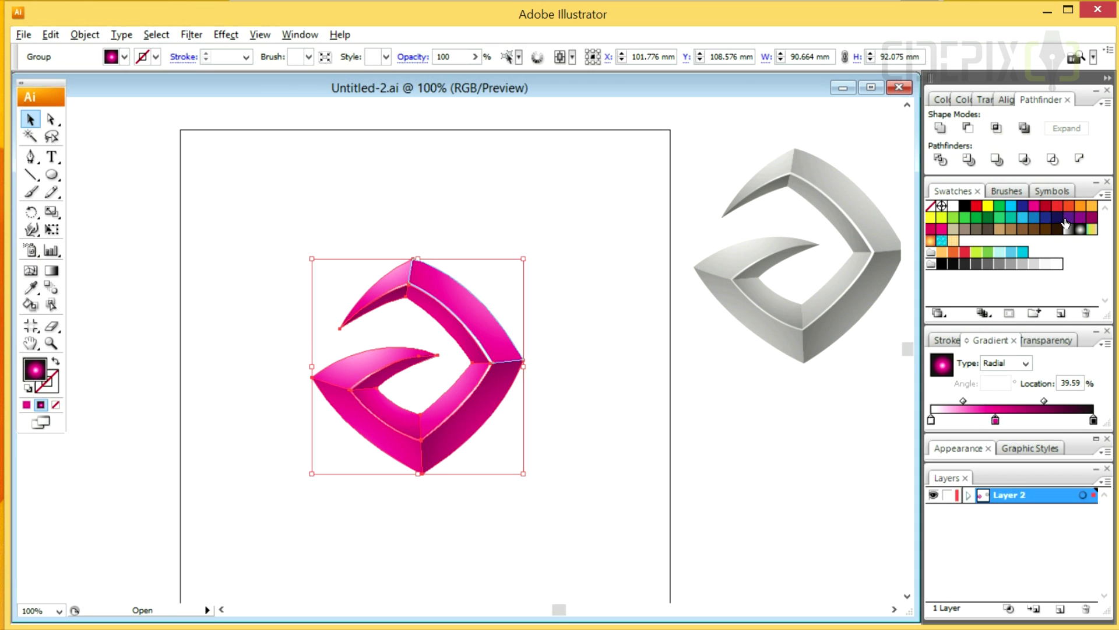
- Replace the gradient's black end stop with dark purple at 100%
left_click_drag(1079, 220, 1094, 420)
mouse_move(1057, 220)
left_mouse_down()
mouse_move(1062, 430)
mouse_move(1067, 419)
mouse_move(1058, 455)
mouse_move(1079, 455)
left_mouse_up()
left_click(1077, 420)
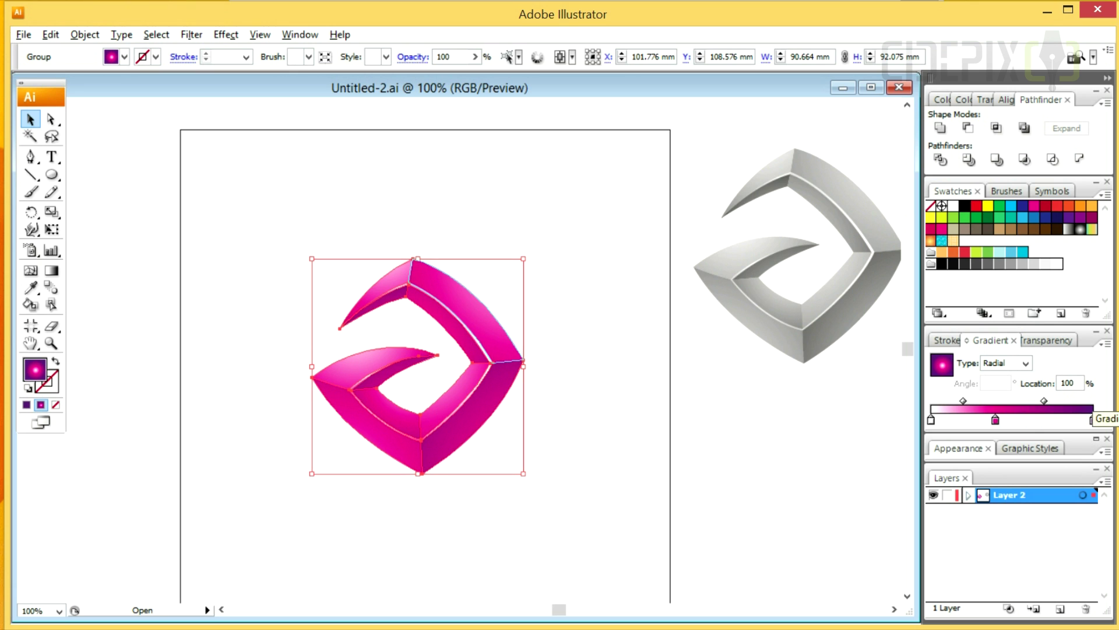
- Shift the gradient's middle magenta stop to about 54.8% and deselect the logo
left_click_drag(995, 420, 1027, 420)
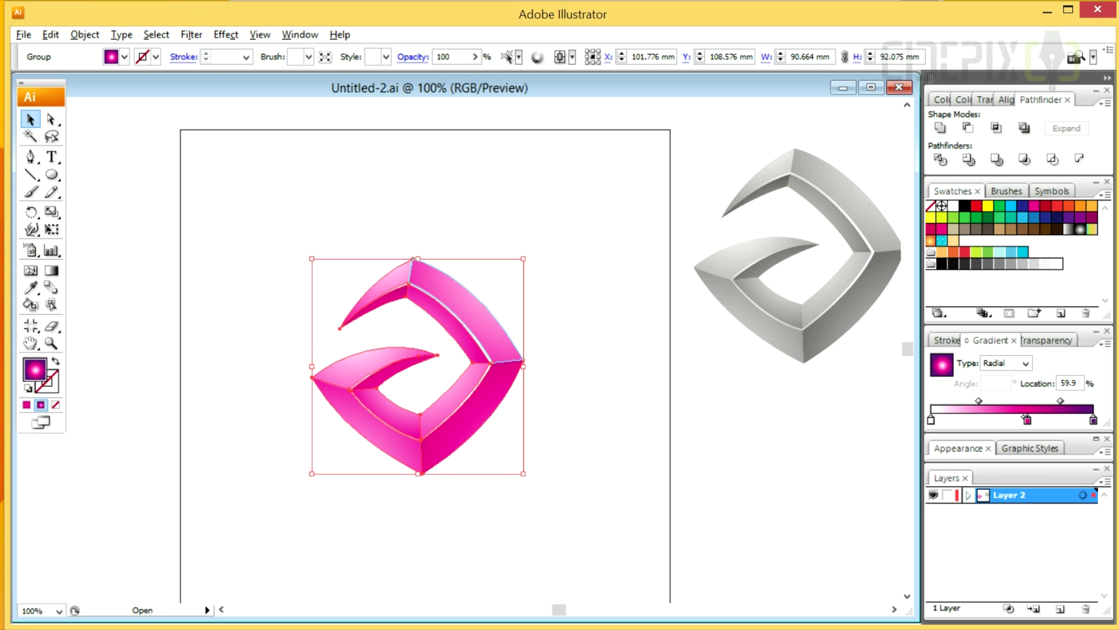
mouse_move(1027, 420)
left_mouse_down()
mouse_move(1046, 420)
mouse_move(1020, 420)
left_mouse_up()
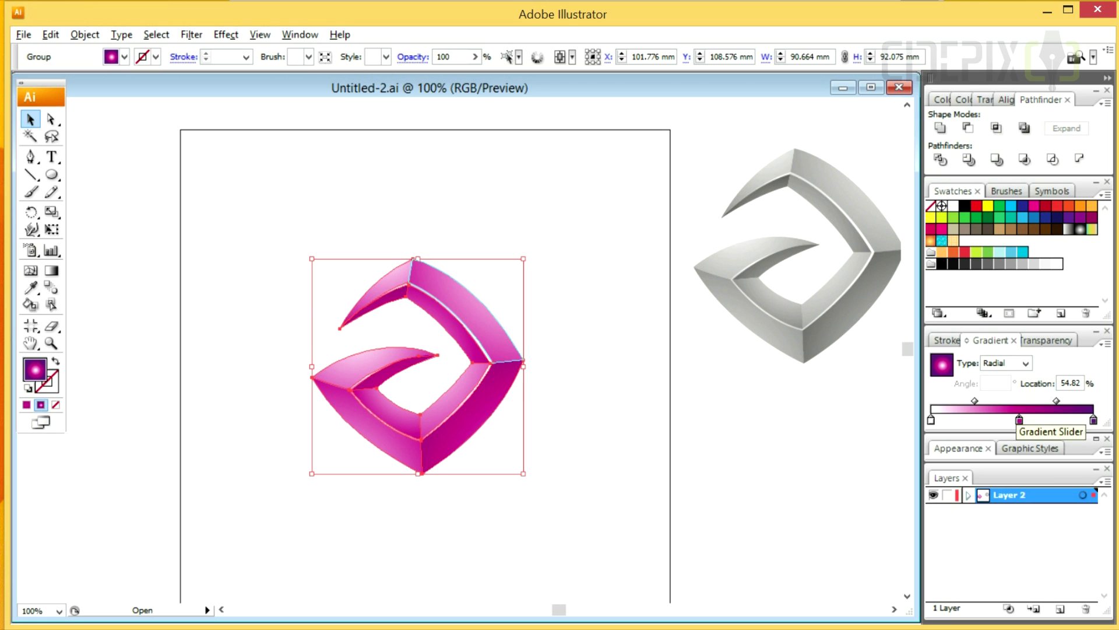
left_click(625, 411)
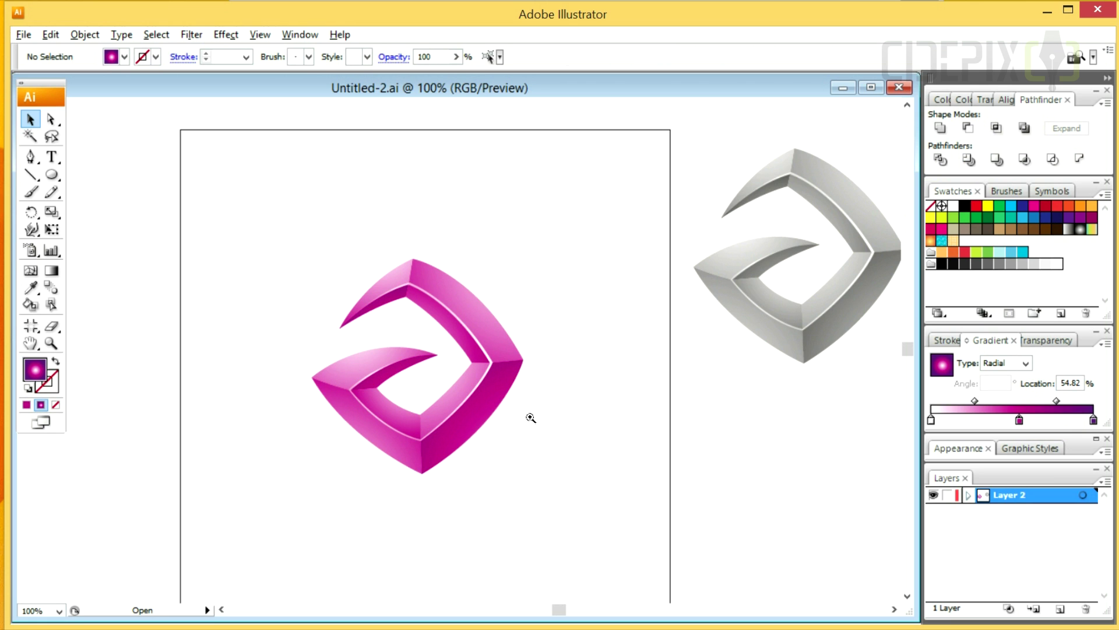
- Draw a shallow curved path with the Pen tool across the inner arm's upper face, extending beyond both sides
key("ctrl+minus")
key("ctrl+equal")
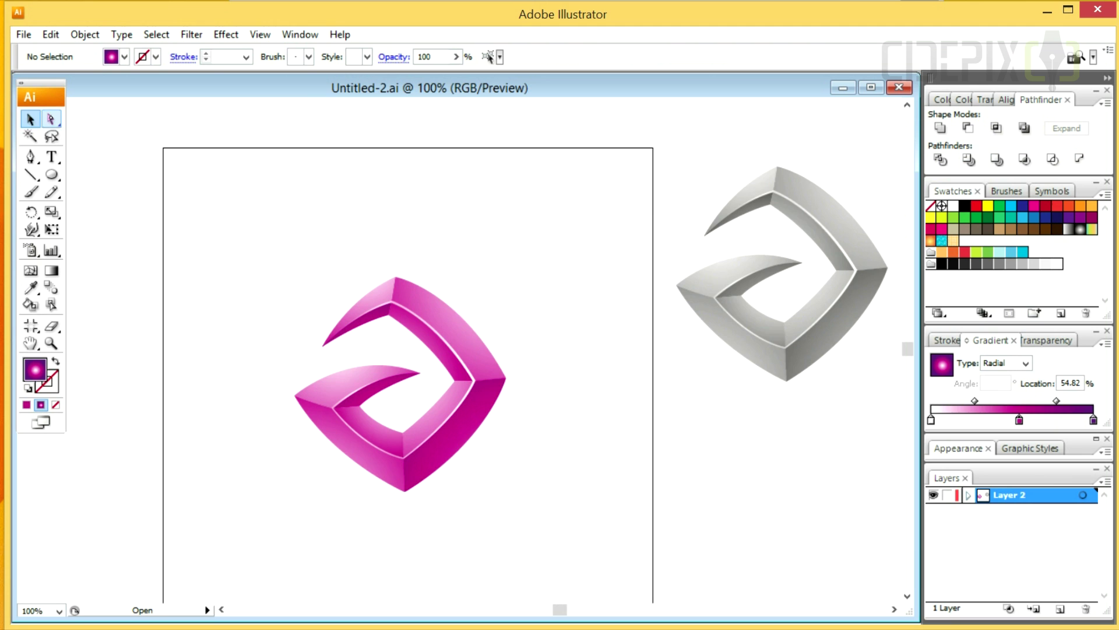
key("ctrl+equal")
left_click(51, 120)
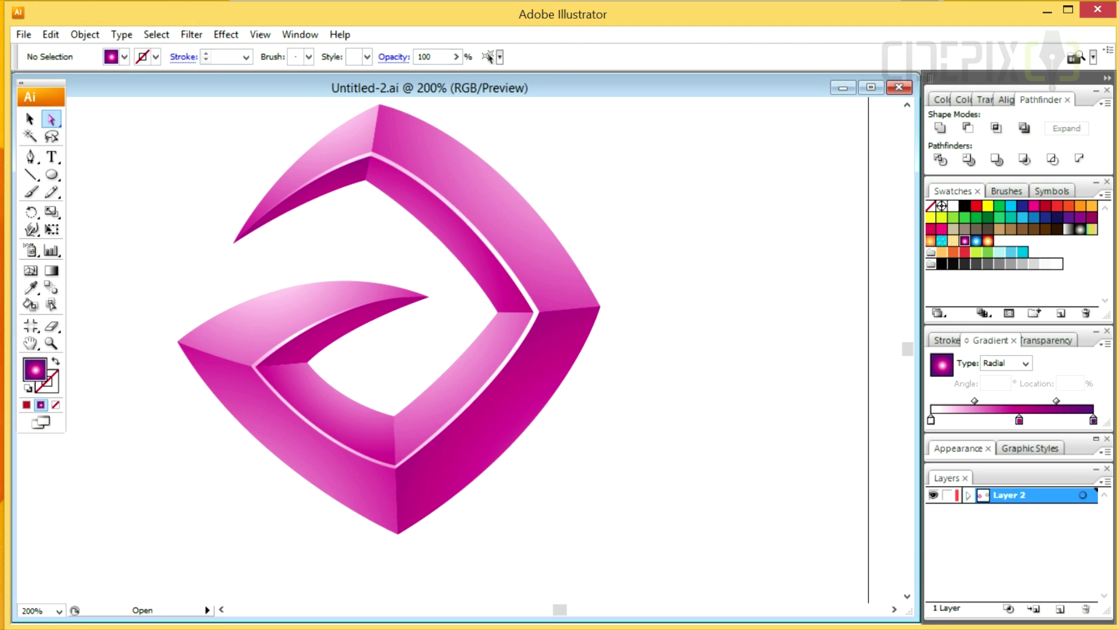
left_click(31, 157)
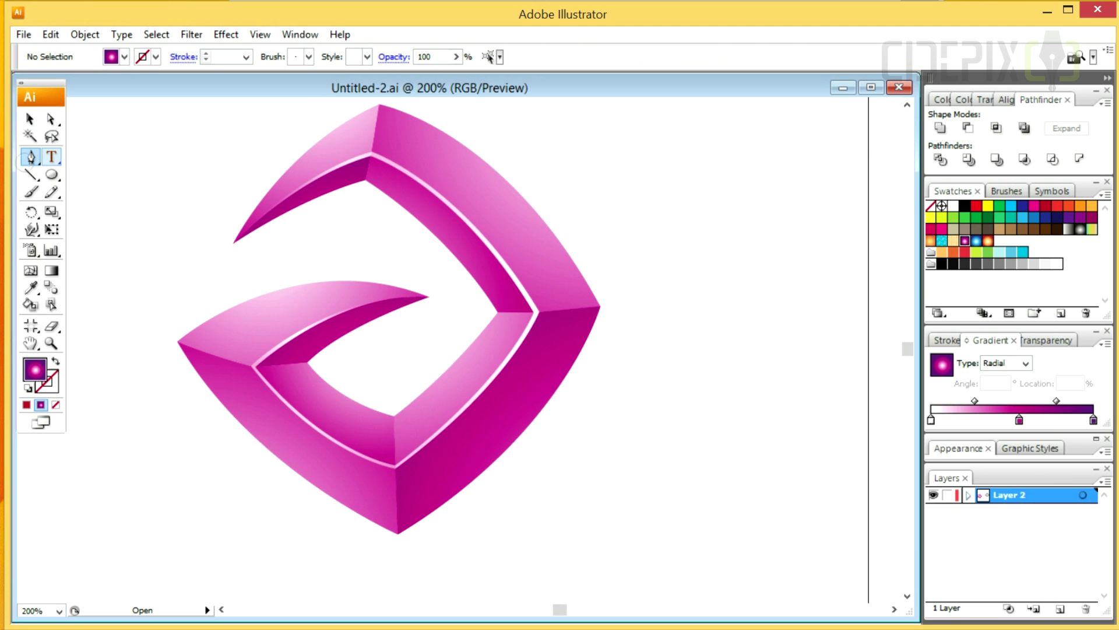
left_click(228, 292)
left_click_drag(459, 298, 627, 269)
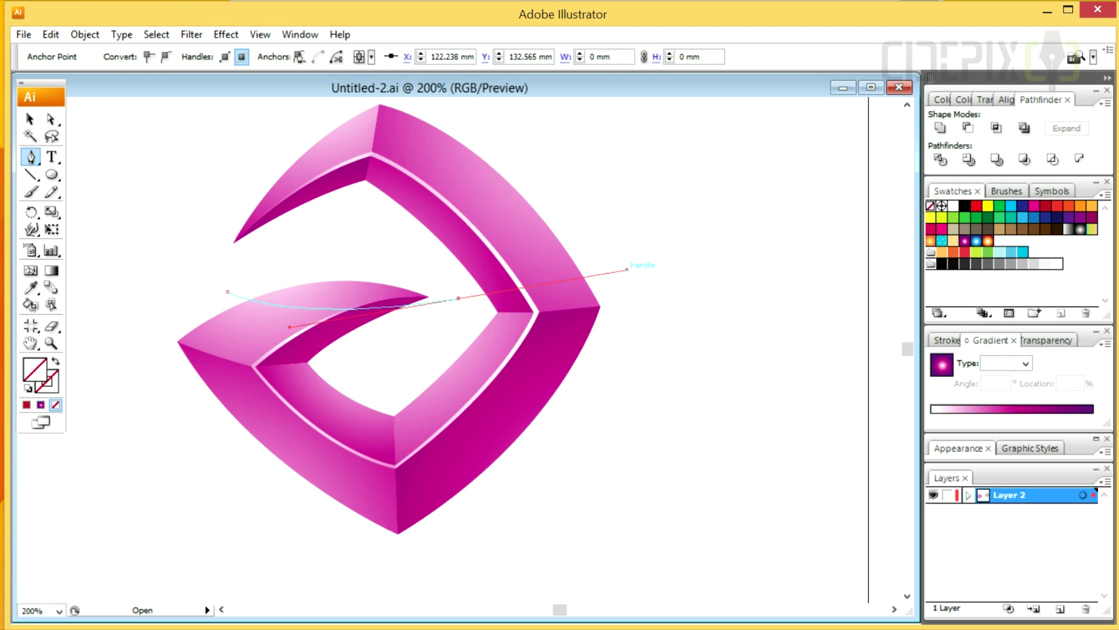
- Divide the inner arm's upper face along the curved path
key("a")
left_click(347, 296)
left_click(940, 159)
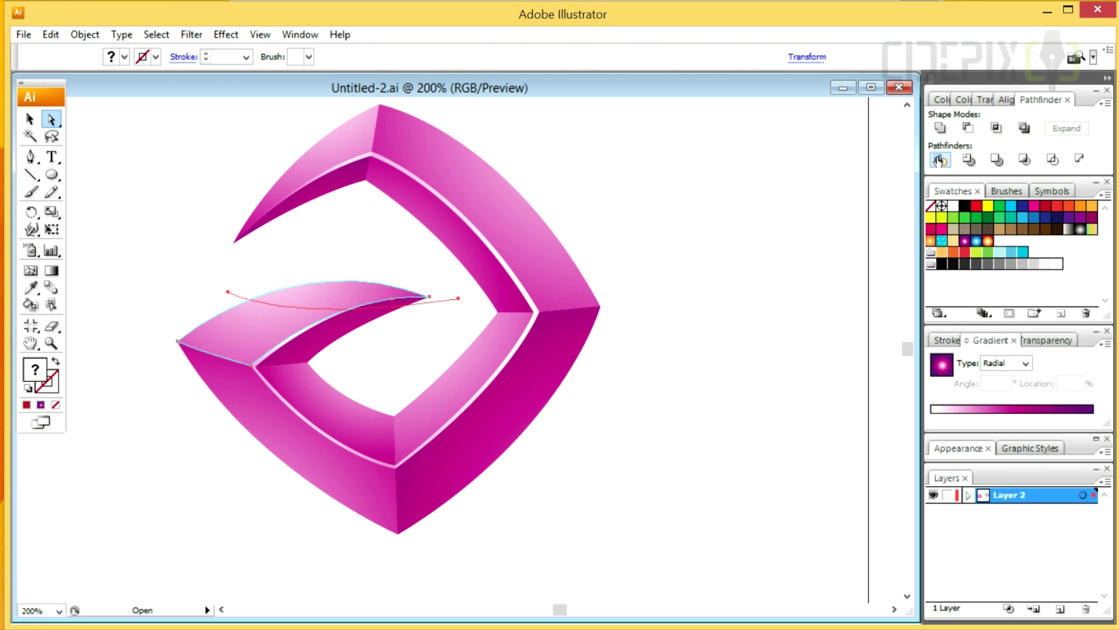
left_click(123, 221)
- Redirect the gradient on the upper piece of the divided arm face to form a bright highlight
left_click(348, 302)
key("g")
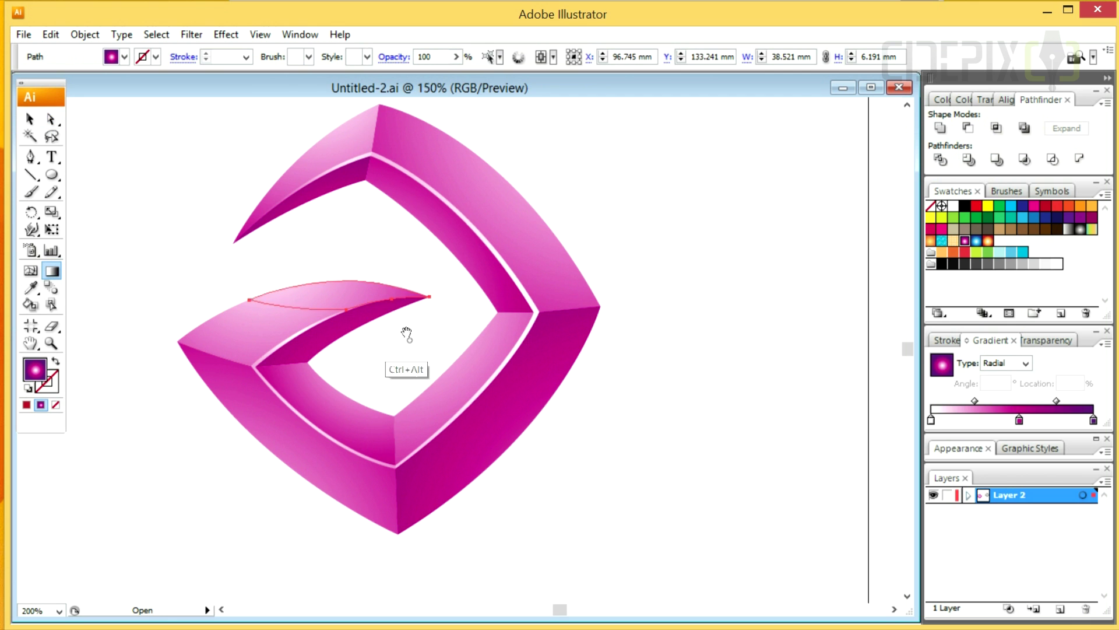
key("ctrl+minus")
left_click_drag(412, 300, 436, 401)
left_click(461, 389, "ctrl")
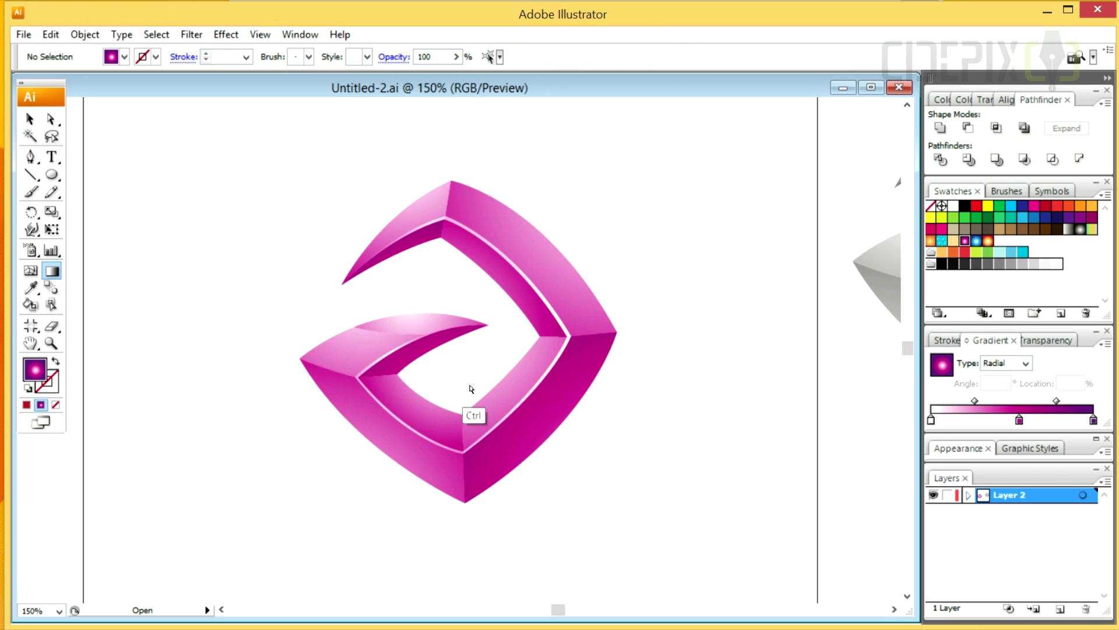
- Readjust the gradient on the arm's upper highlight piece and select the lower piece of the divided face
left_click(425, 327, "ctrl")
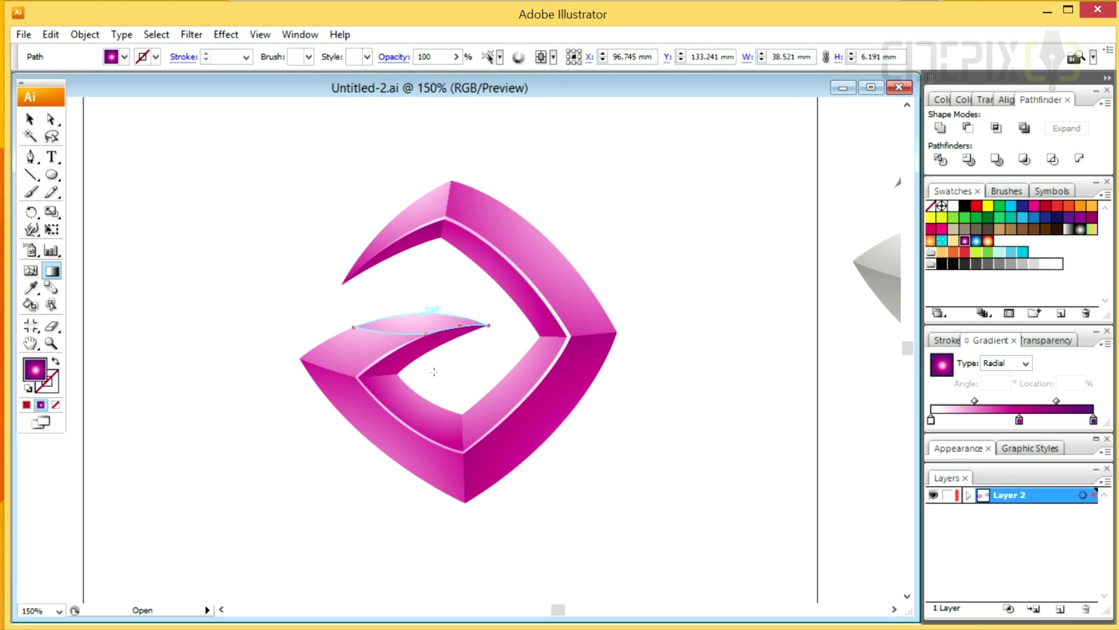
left_click(457, 300, "ctrl")
left_click(366, 356, "ctrl")
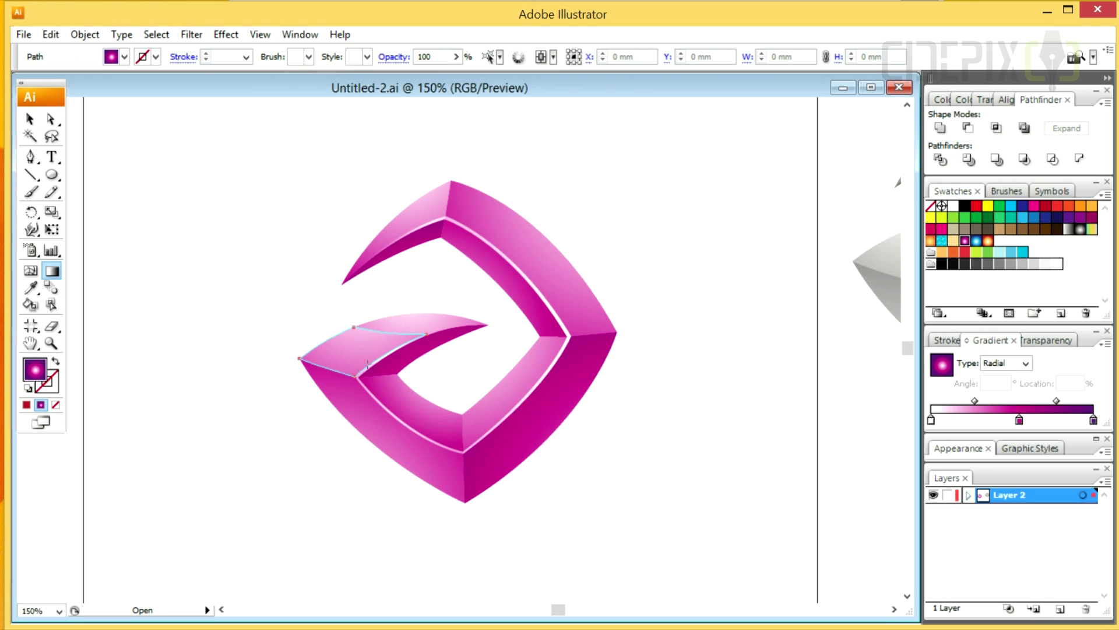